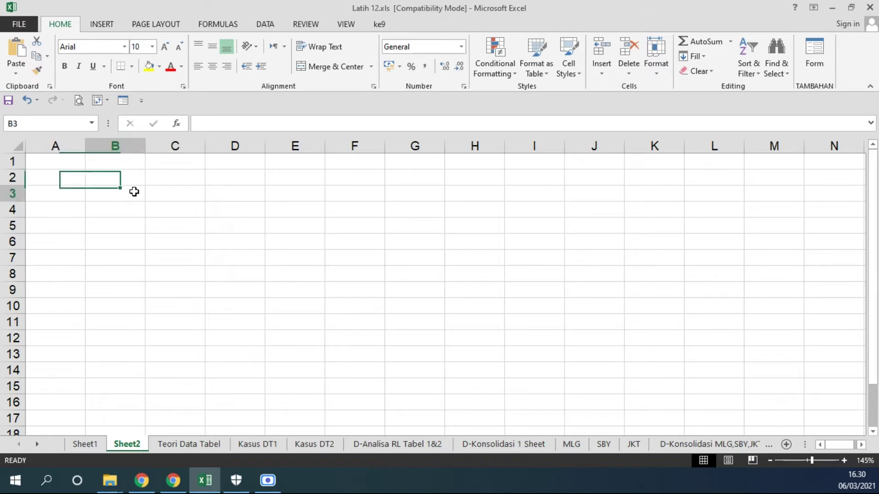
Enter the heading "A. REKAPITULASI" in cell B3.
text(A. )
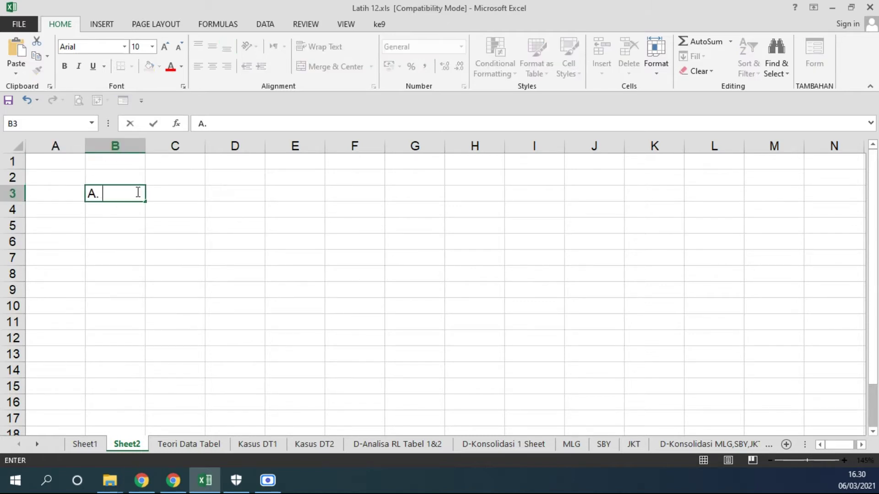
text(REKAPITULASI)
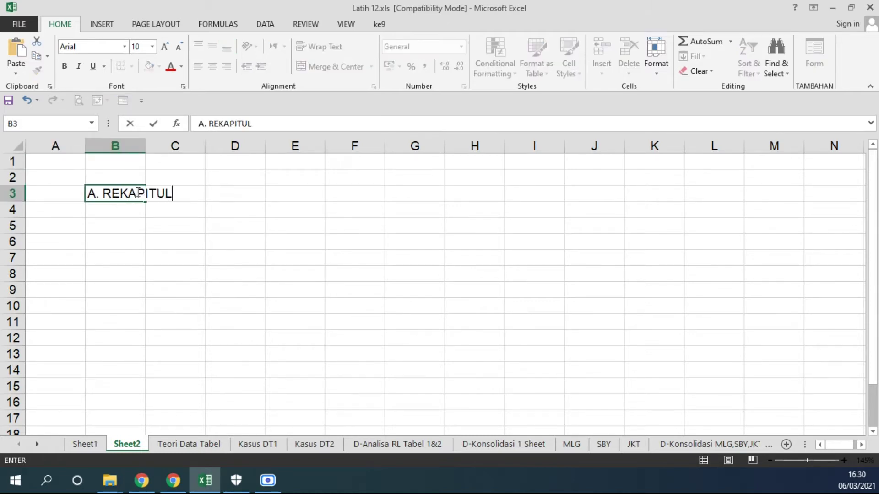
key(Return)
key(Return)
key(Return)
key(Return)
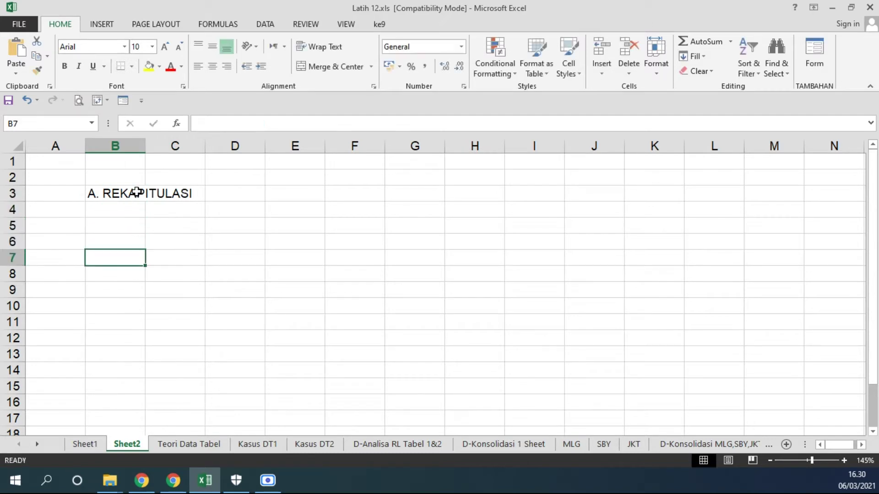
Enter the heading "B. KONSOLIDASI" in cell B4.
key(Up)
key(Up)
key(Up)
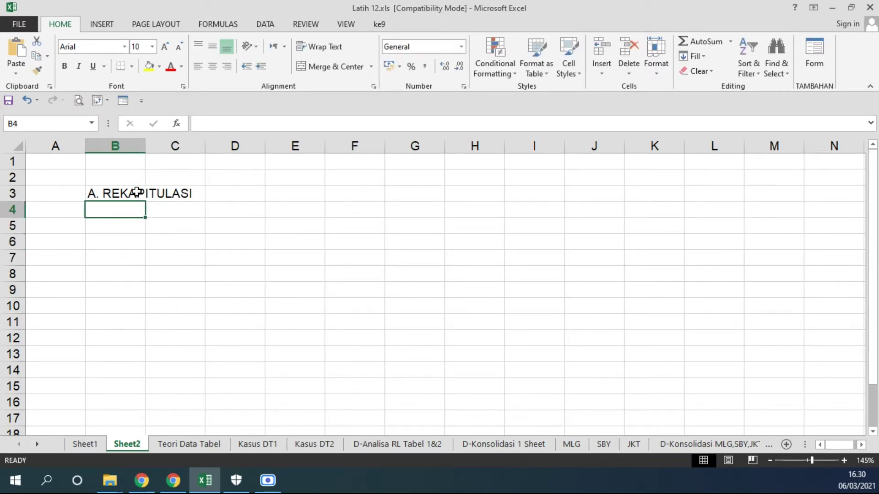
text(B. KO)
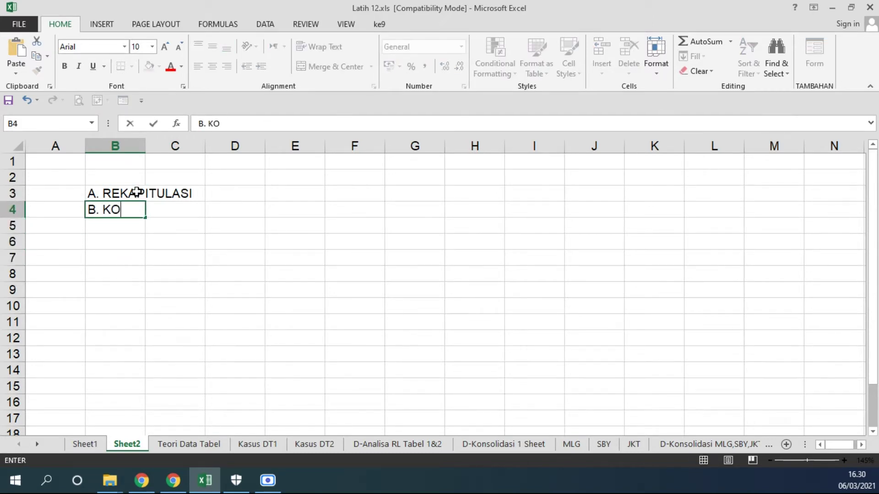
text(NSOLIDASI)
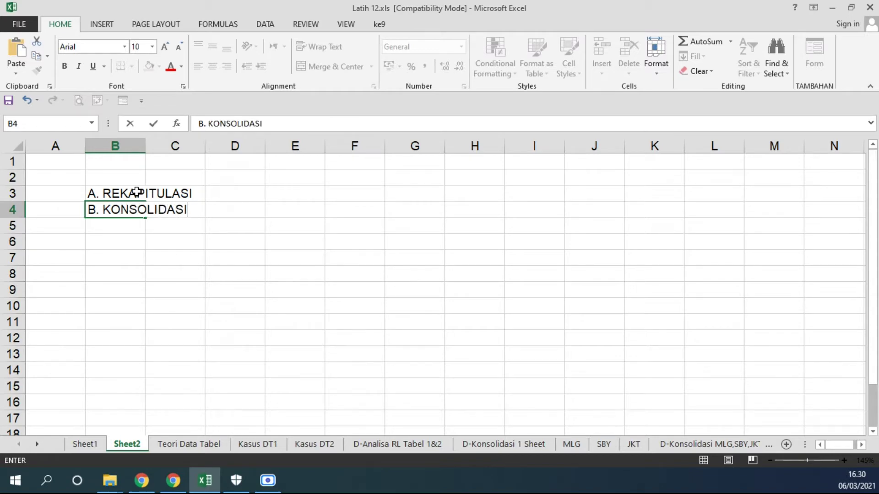
click(118, 171)
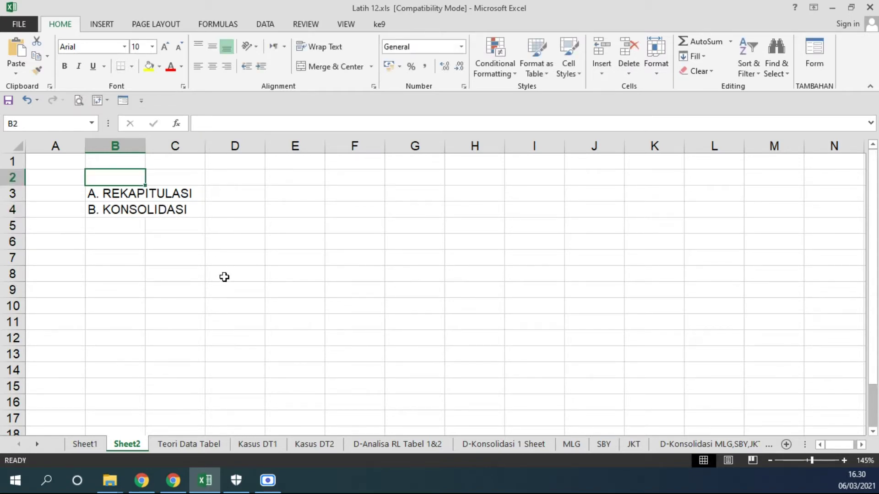
Make the two headings in B3:B4 bold.
ctrl+scroll(223, 276, up, 2)
drag(140, 204, 138, 224)
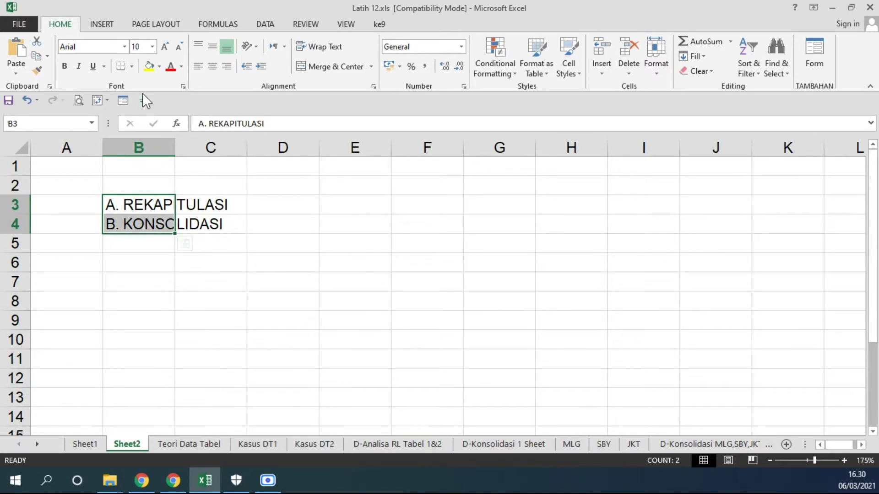
click(65, 67)
click(225, 298)
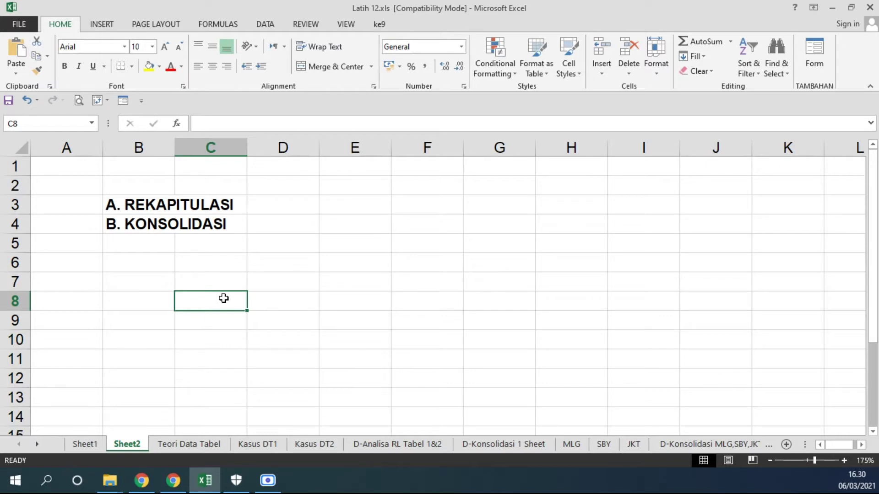
Move the "B. KONSOLIDASI" heading to B11 and narrow column B to about the width of the heading letter.
click(133, 231)
drag(137, 234, 128, 369)
click(161, 226)
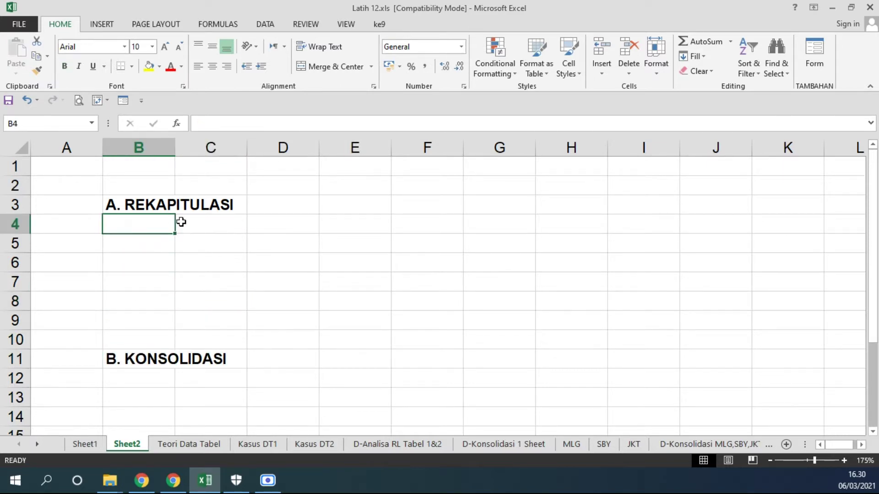
drag(176, 150, 123, 154)
Enter the definition "adl mencari nilai akhir dari kumpulan data (mentah)" in cell C4.
click(151, 226)
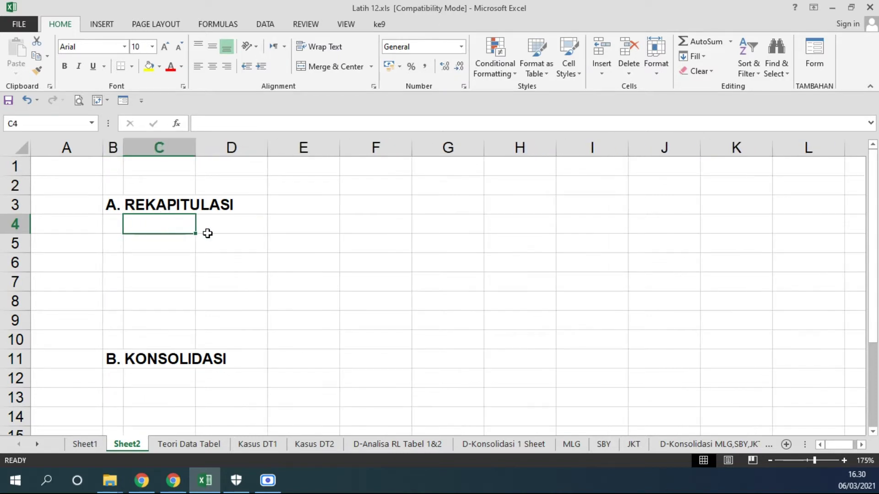
text(a)
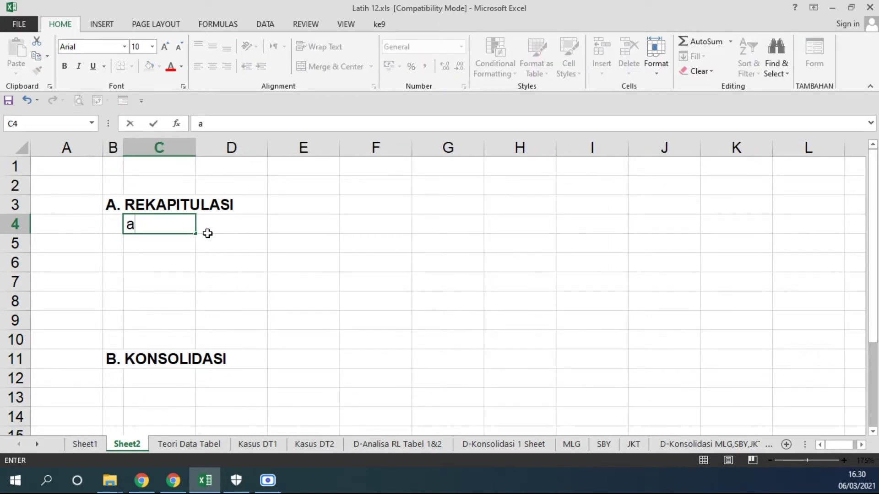
text(dl men)
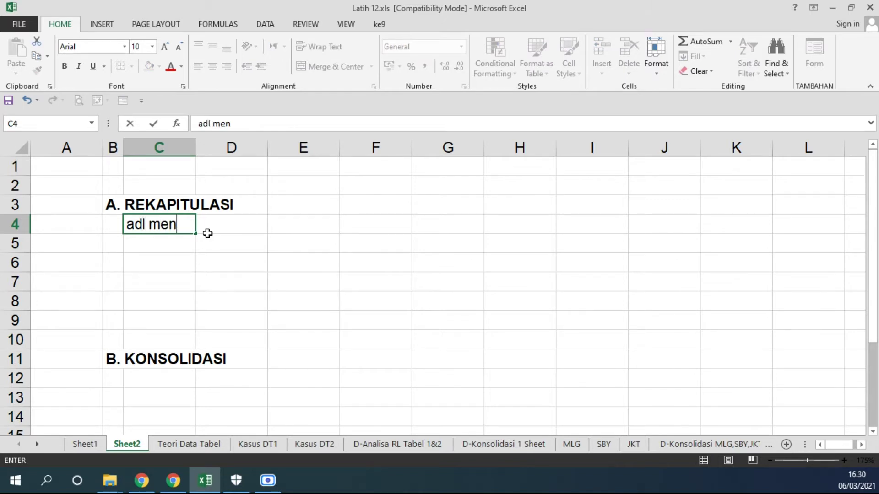
text(cari nilai akh)
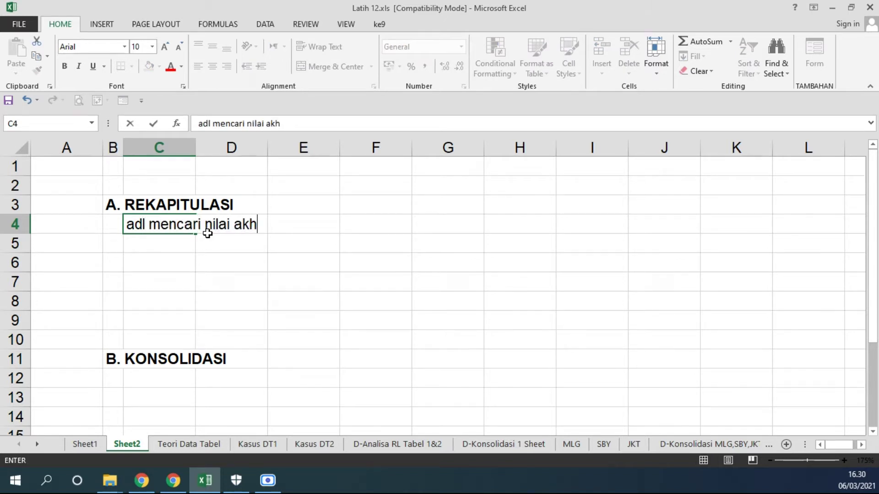
text(ir dar)
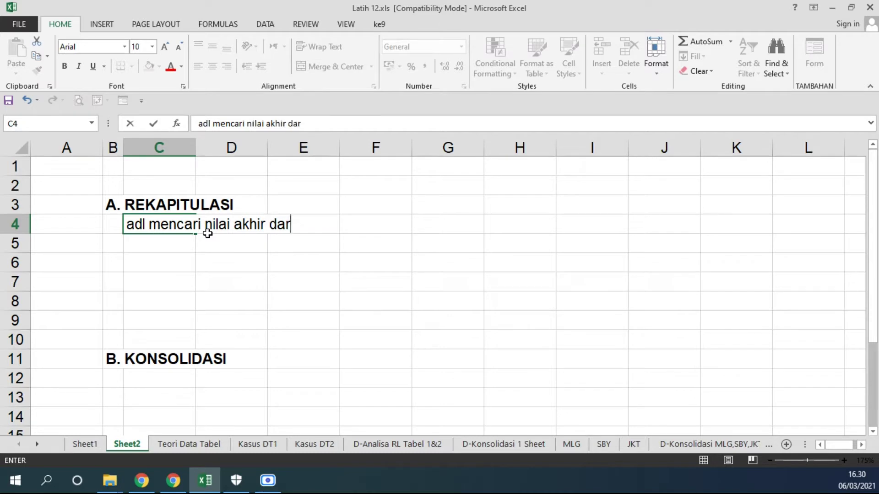
text(i kumpulada)
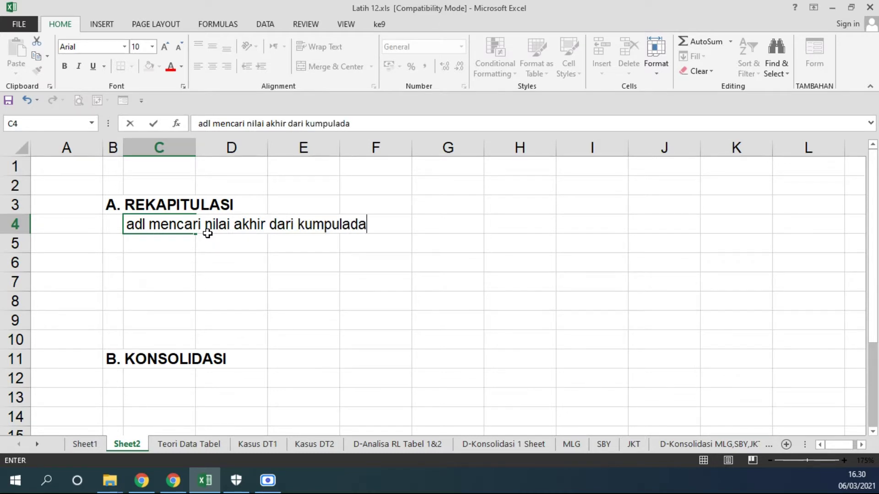
key(BackSpace)
key(BackSpace)
text(n data (m)
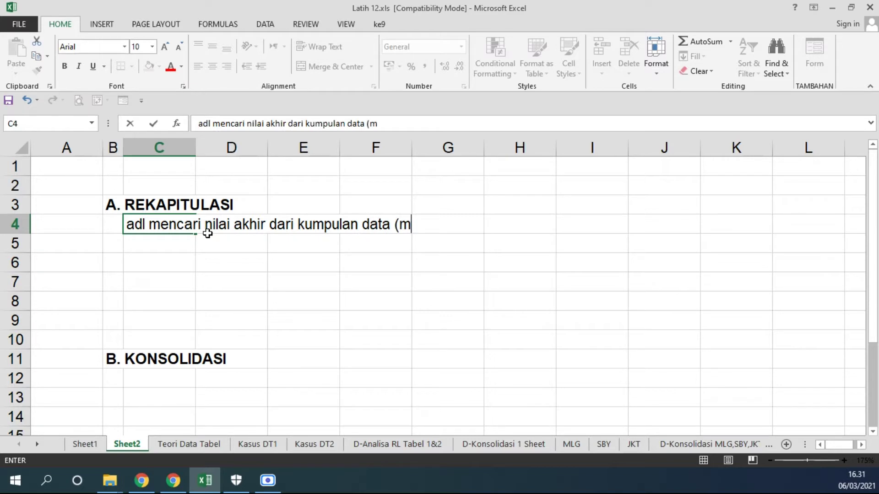
text(entah))
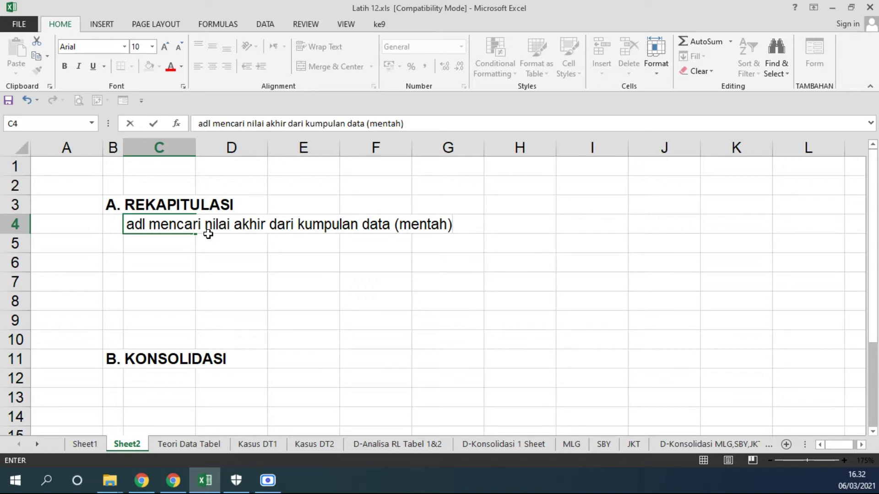
key(Return)
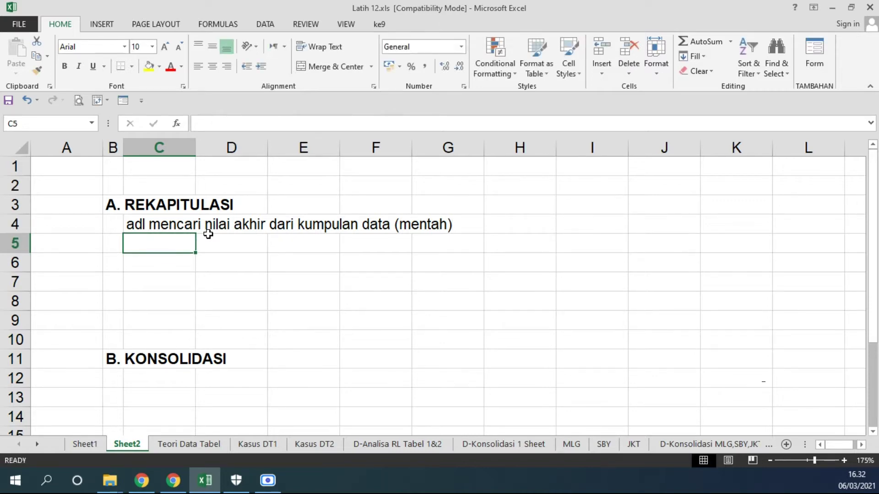
Enter "Proses merekap data biasanya berhubungan dengan perintah 2 :" in cell C5.
text(berh)
key(BackSpace)
key(BackSpace)
key(BackSpace)
key(BackSpace)
text(Proses mereka)
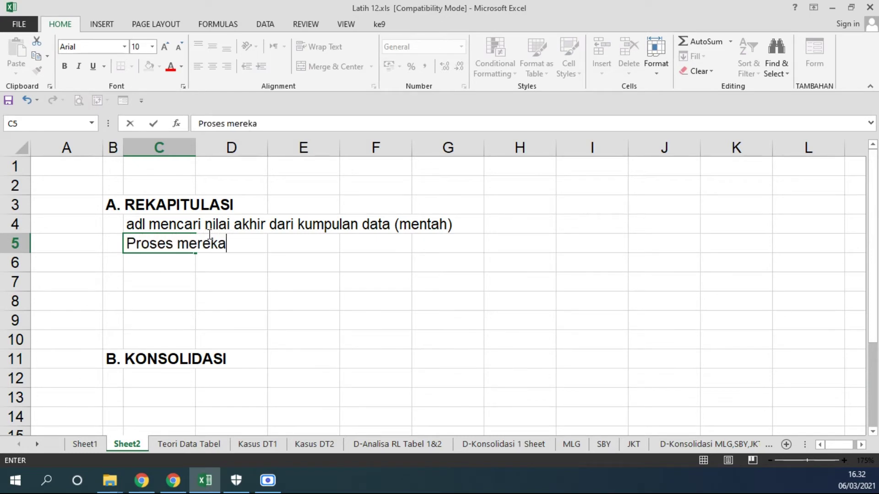
text(p data baia)
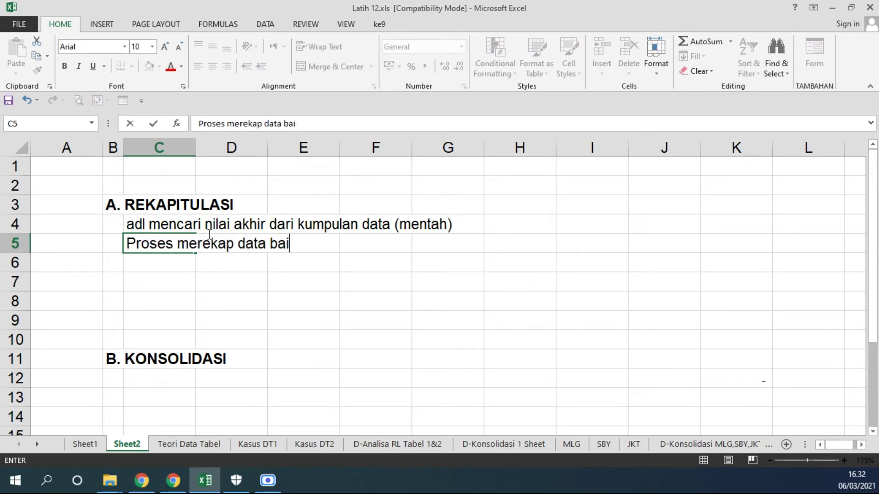
key(BackSpace)
key(BackSpace)
key(BackSpace)
text(iasa)
text(an)
key(BackSpace)
key(BackSpace)
text(nya ber)
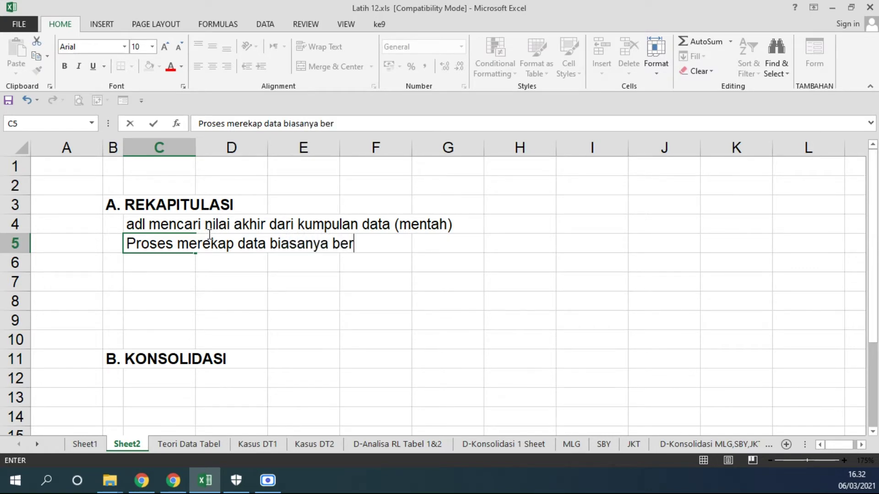
text(hubunga)
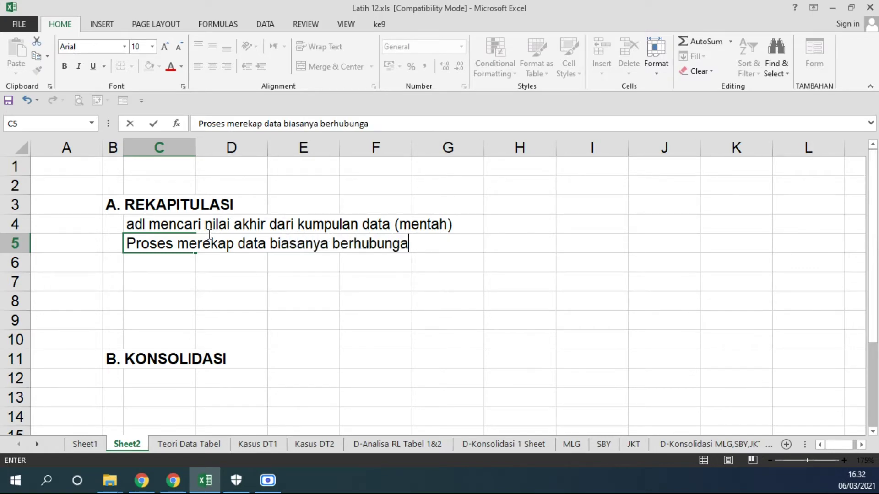
text(n dengan )
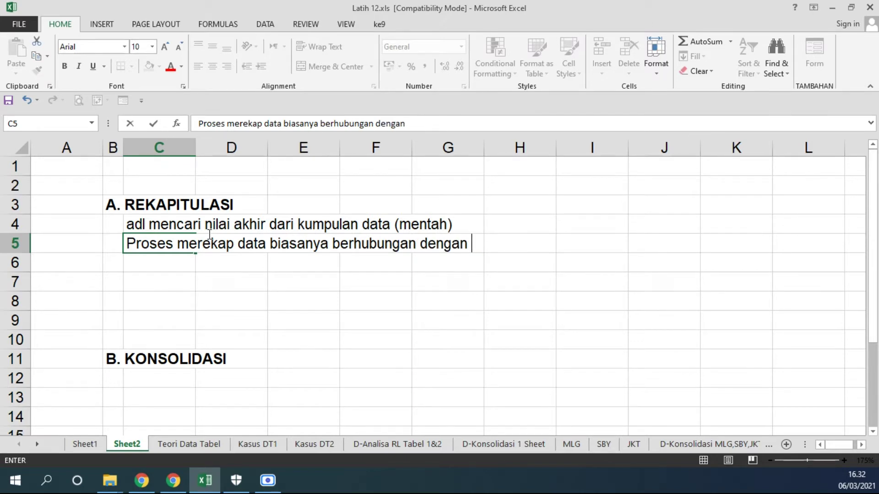
text(perintah 2 :)
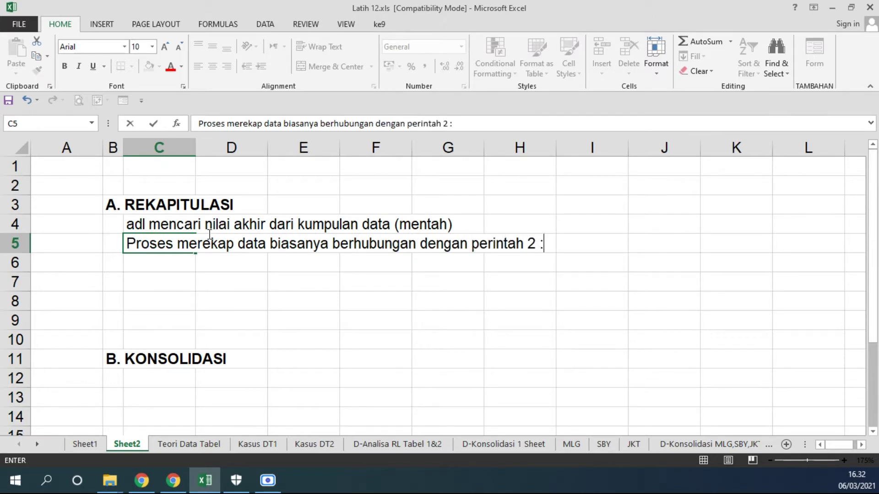
key(Return)
List "1. SUM", "2. COUNT", "3. AVERAGE", "4. MAX" and "5. MIN" in cells C6 to C10.
text(1. )
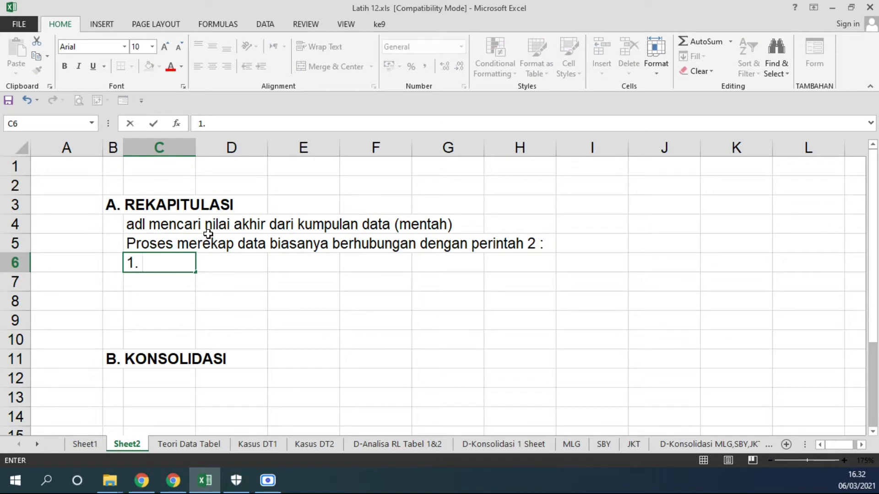
text(SUM)
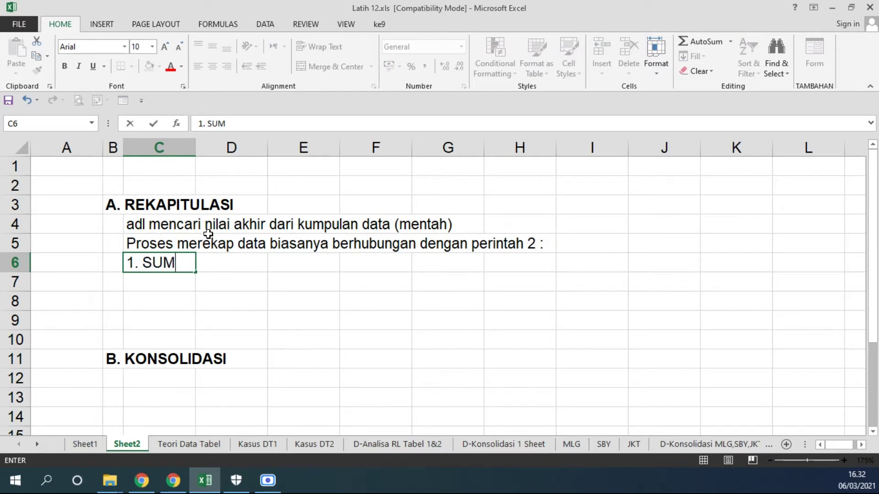
key(Return)
text(2. )
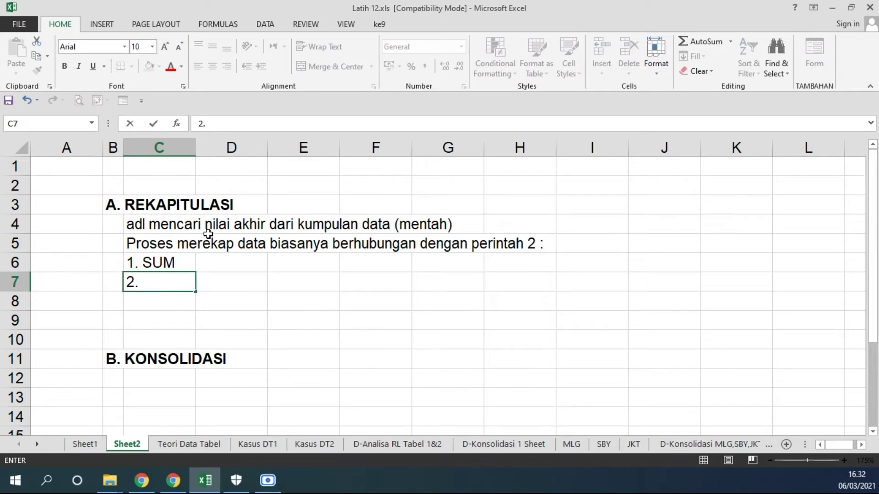
text(COUNT)
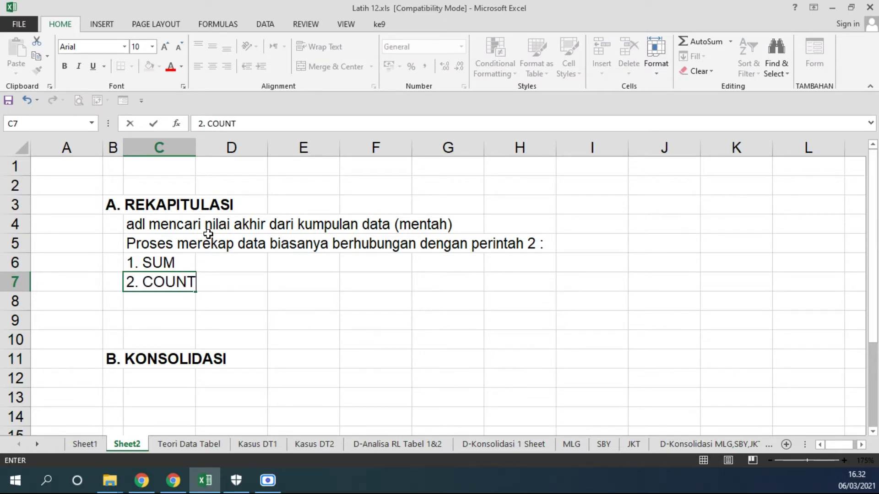
key(Return)
text(3. AV)
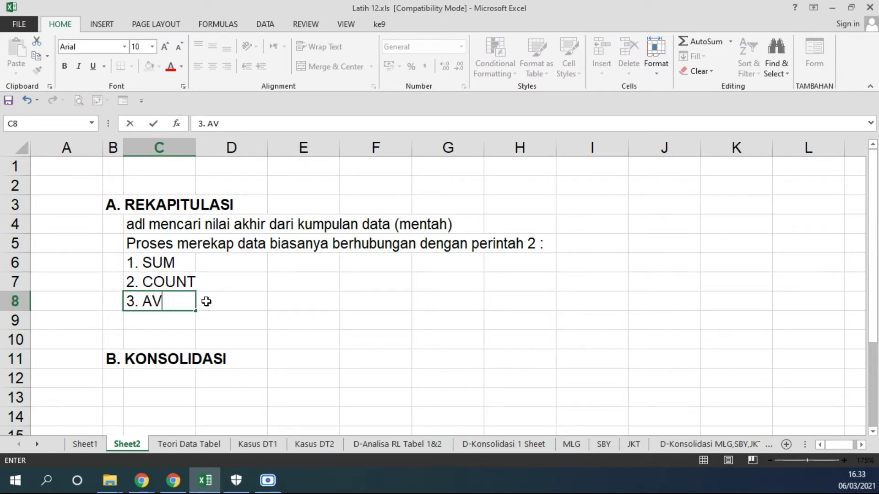
text(ERAGE)
key(Return)
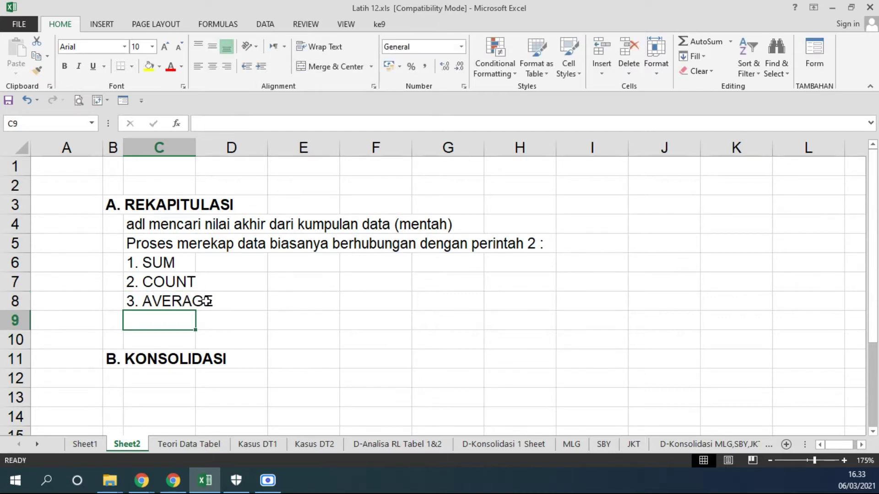
text(4. MAX)
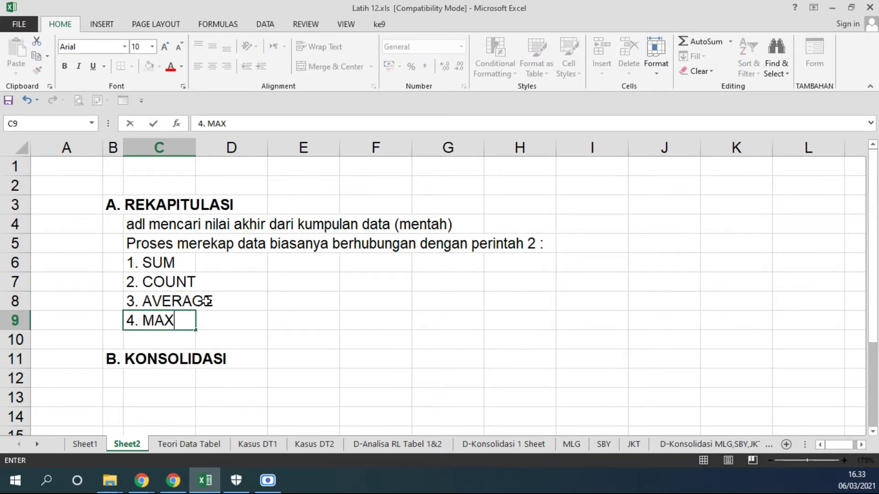
key(Return)
text(5. MIN)
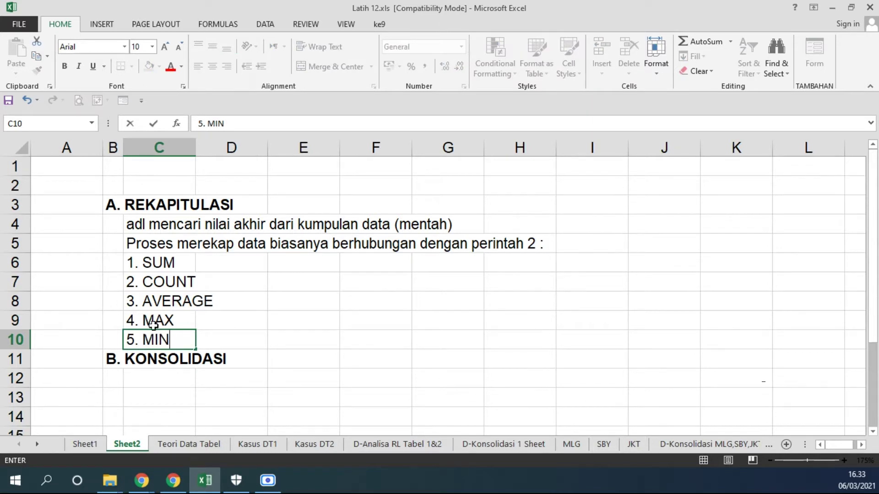
Move the "B. KONSOLIDASI" heading from directly under the function list to cell B13.
click(112, 362)
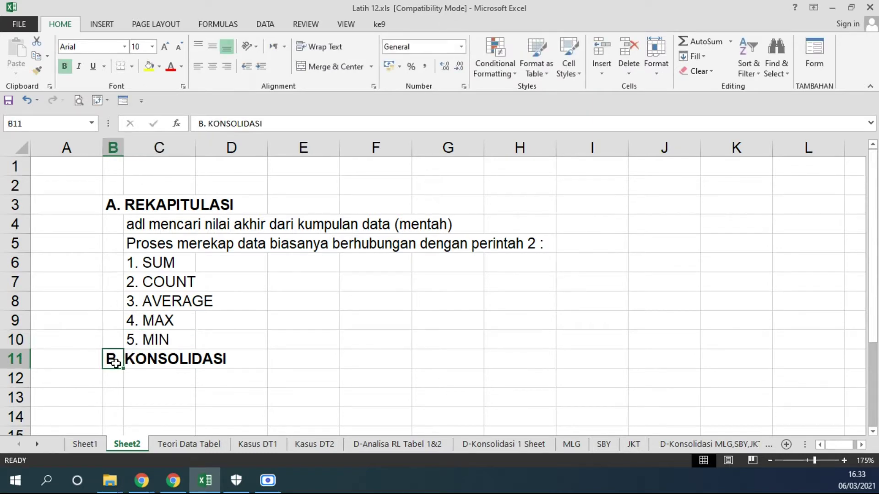
drag(113, 364, 114, 397)
drag(139, 263, 171, 338)
click(234, 264)
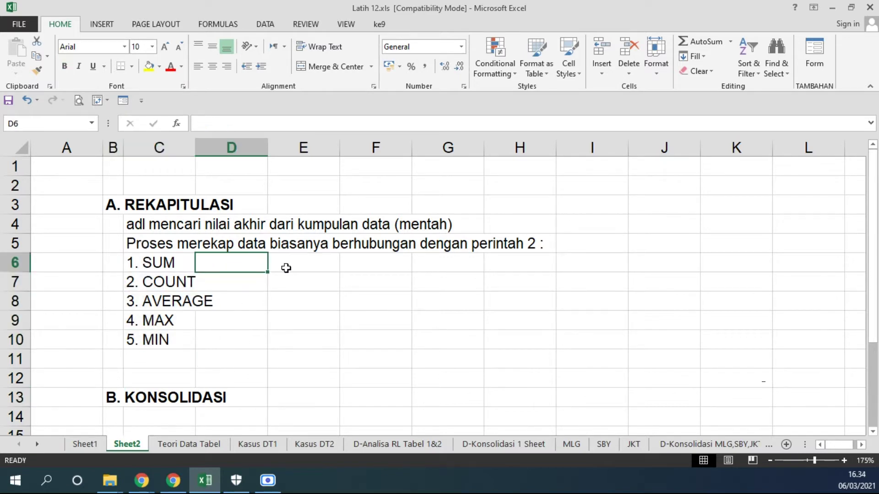
Enter "mencari TOTAL dari kumpulan data" in cell D6 and widen column C to fit the function names.
text(mencari )
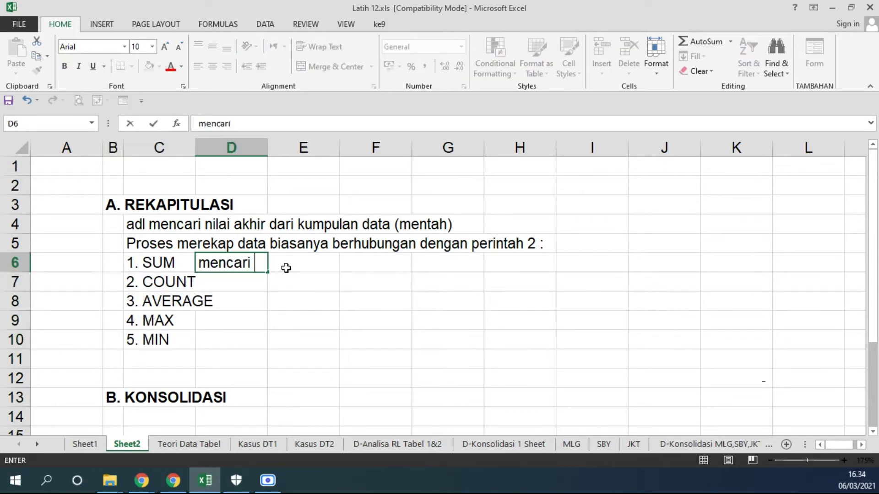
text(TOTAL dari se)
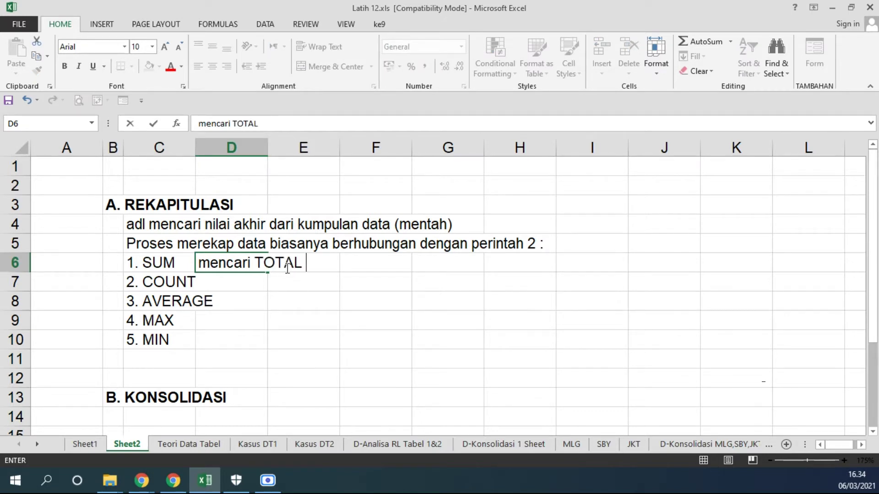
key(BackSpace)
key(BackSpace)
text(kumpulan data)
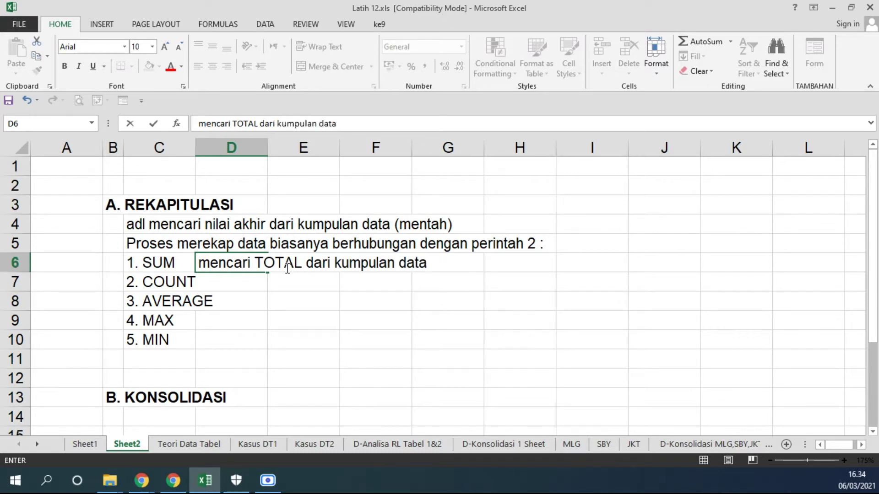
click(196, 147)
drag(195, 153, 232, 153)
Enter "mencari JUMLAH data" in cell D7 and change the label in C7 to "2. COUNT/A".
click(259, 287)
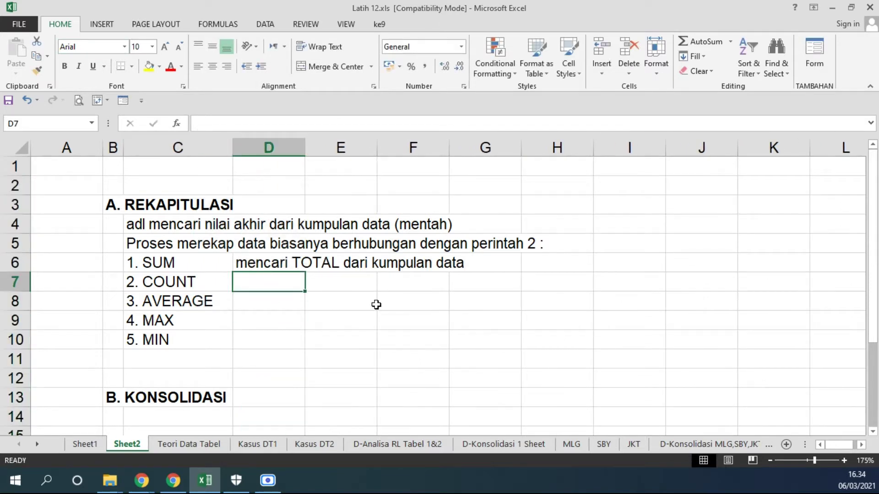
text(mn)
key(BackSpace)
text(e)
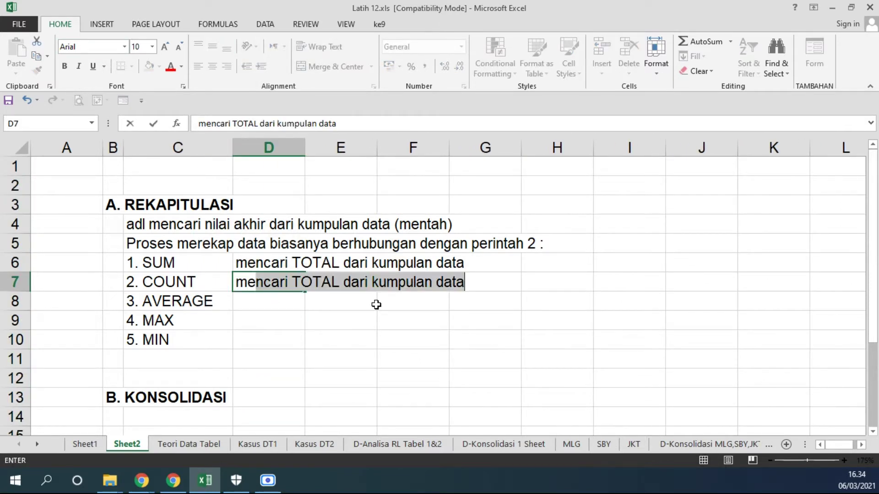
text(ncari JUMLAH)
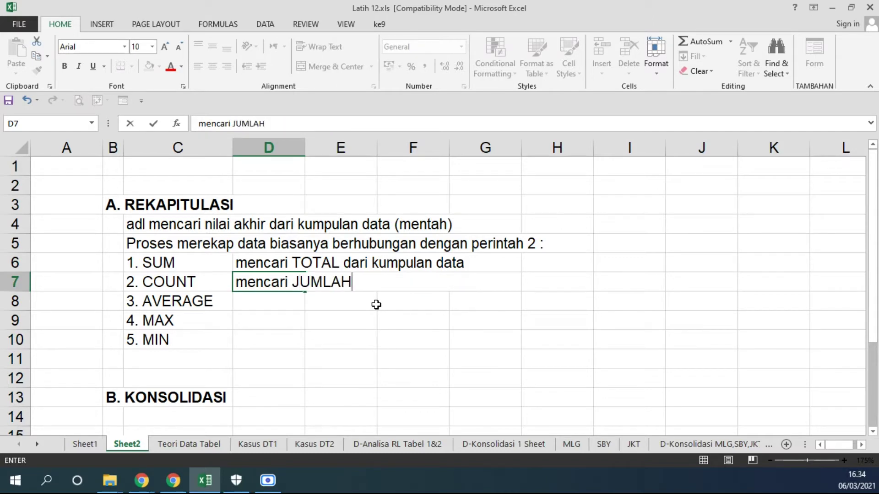
text( data)
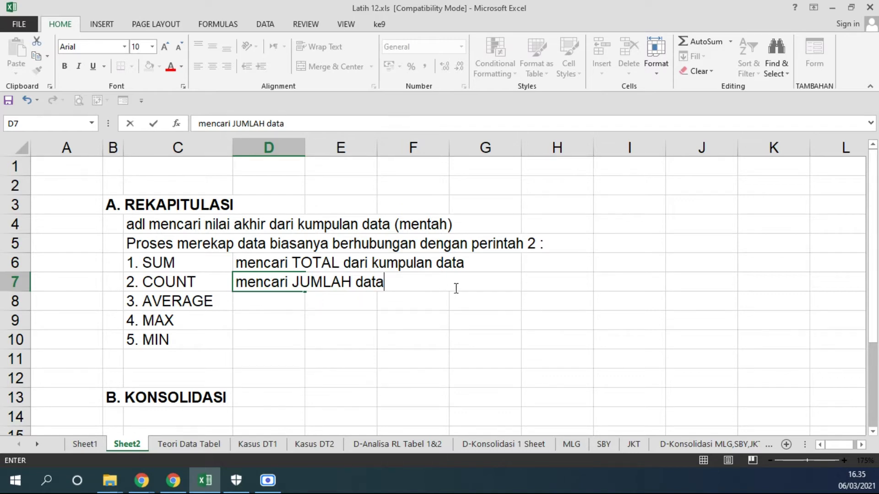
double_click(217, 284)
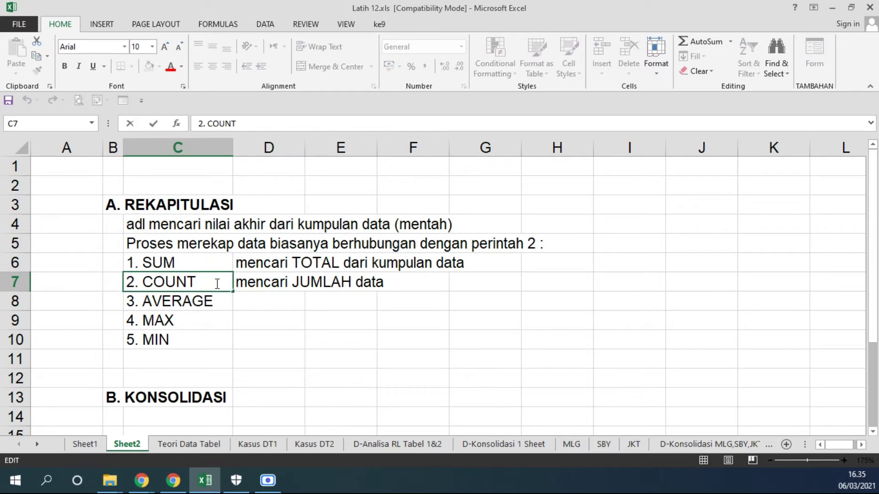
text(/A)
Enter "mencari rata2" in cell D8 as the description of AVERAGE.
click(279, 301)
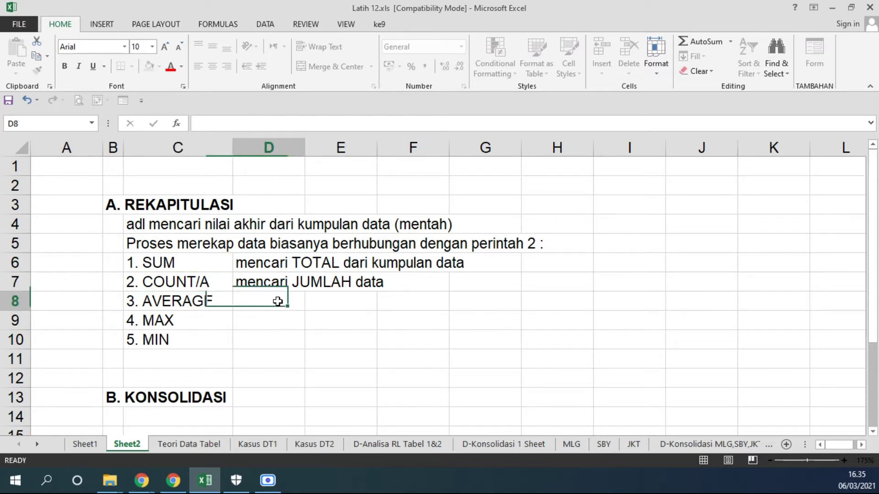
text(menc)
text(a)
key(BackSpace)
text(cari rata2)
key(Return)
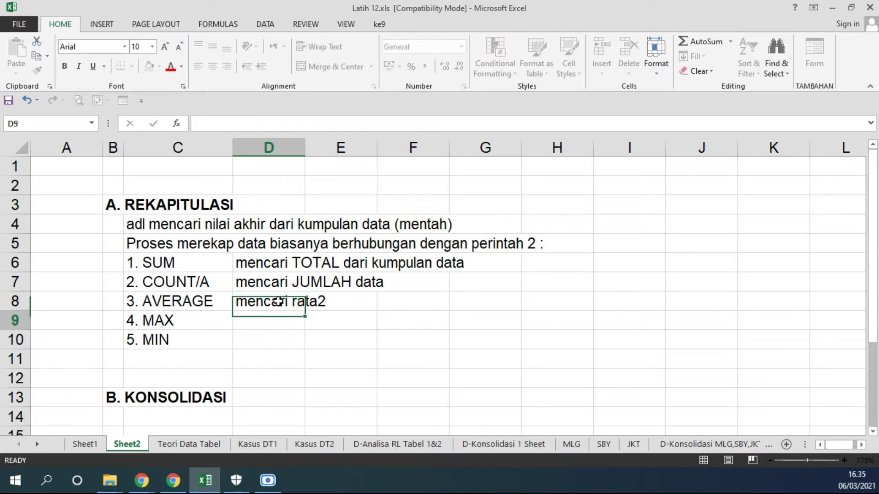
Enter "mencari nilai tertinggi dari data" in cell D9 as the description of MAX.
text(manc)
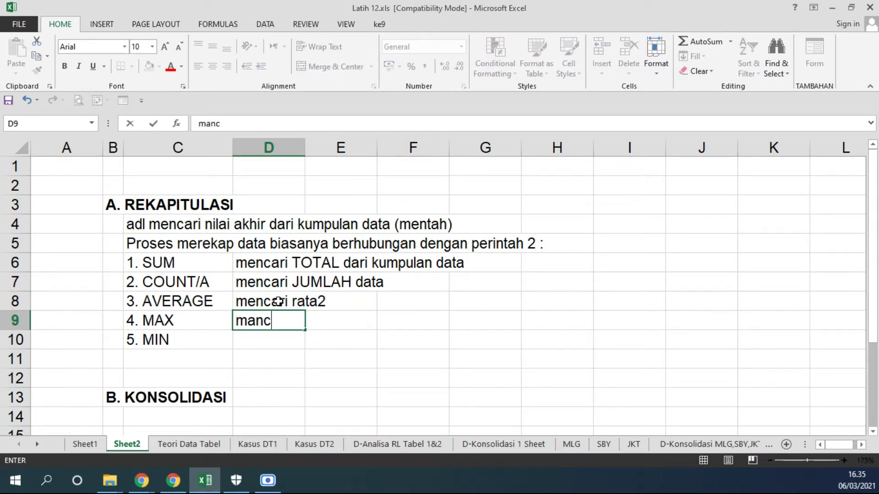
text(ari nilai te)
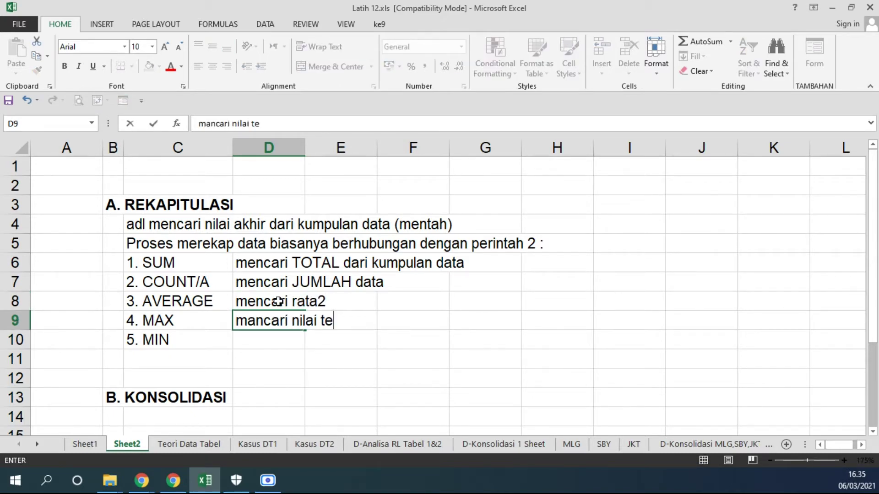
text(rtinggi dari data)
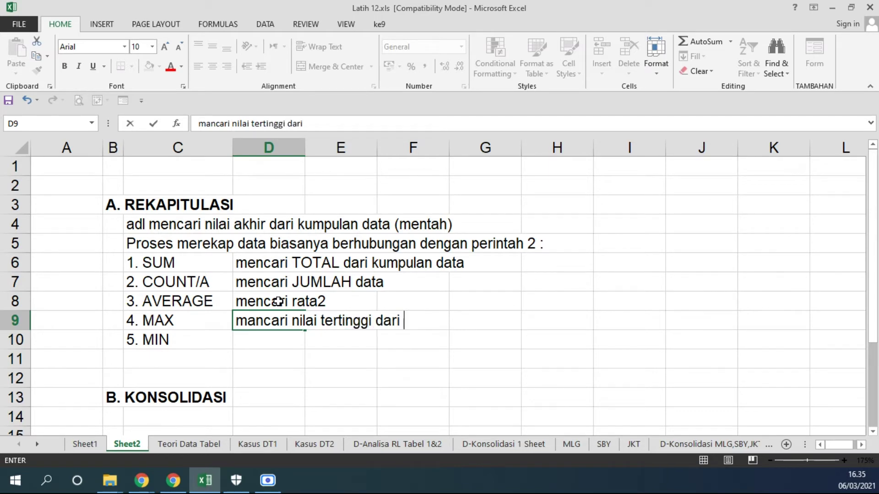
key(Return)
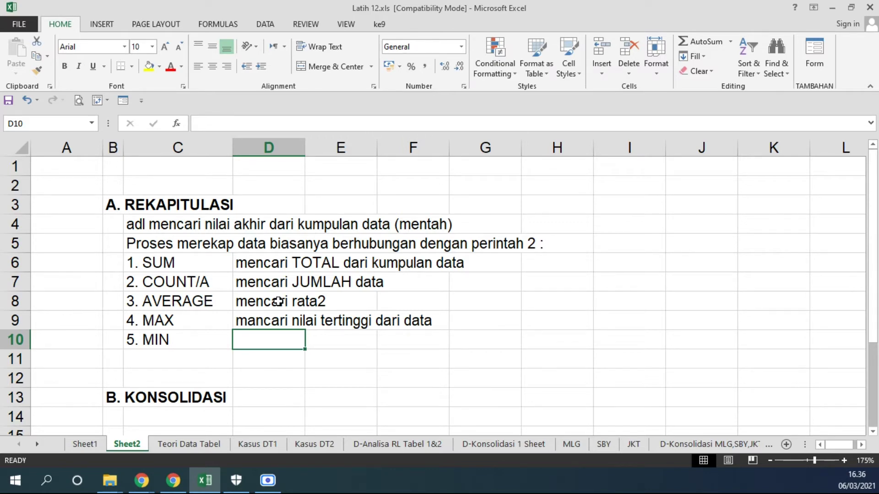
double_click(257, 321)
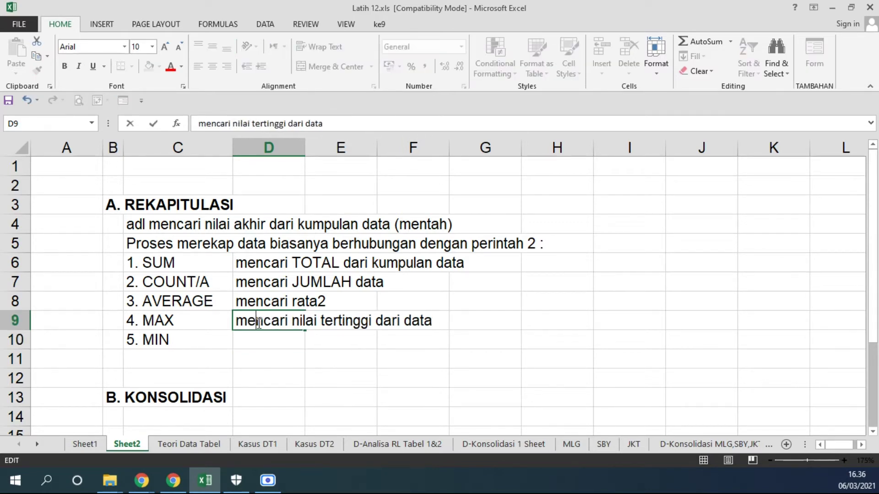
key(Return)
Enter "mencari nilai terendah dari data" in cell D10 and make the function names in C6:C10 bold.
text(mencar)
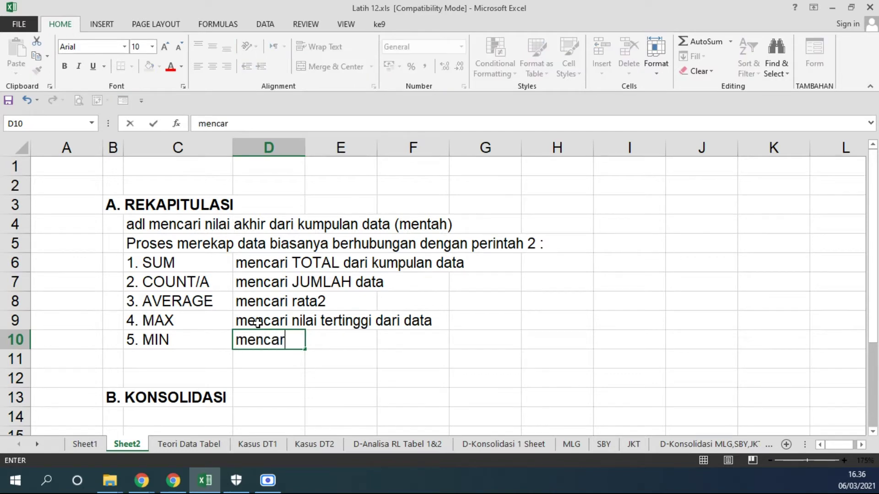
text(i nilaii terendah dari data)
key(Return)
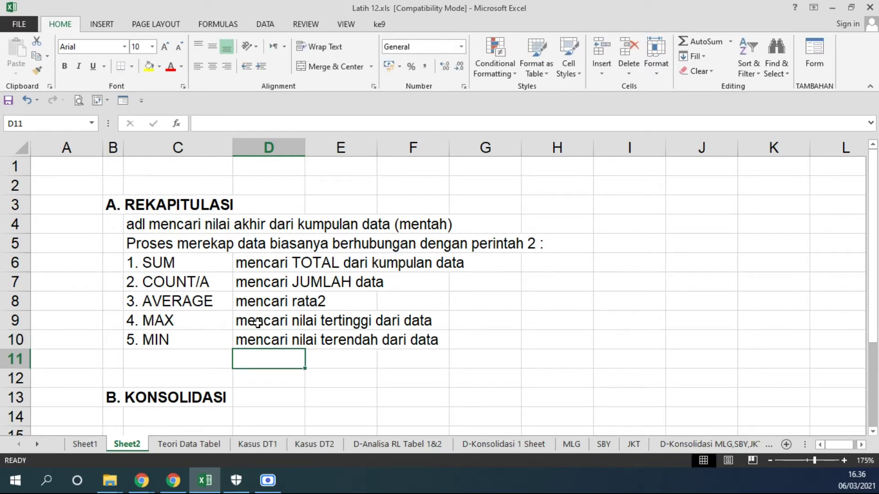
drag(153, 255, 155, 338)
click(65, 66)
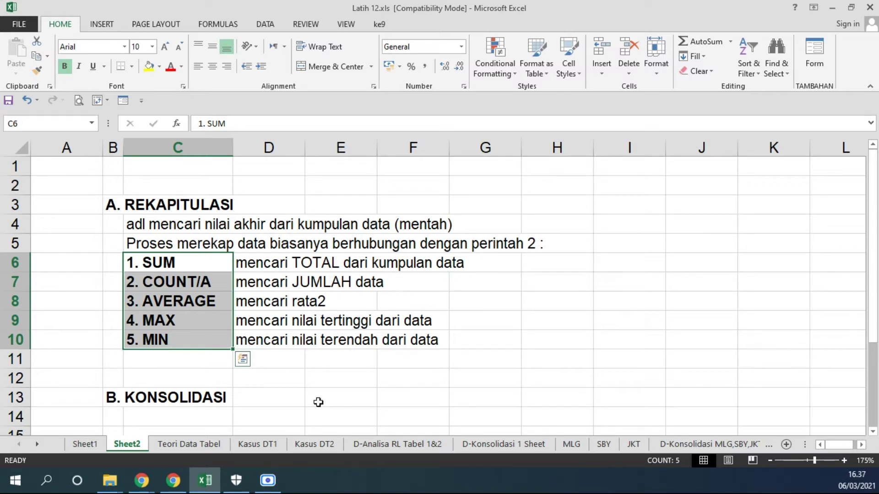
Open the Teori Data Tabel sheet and look over the sales list and the Tabel Rekapitulasi Penjualan.
click(211, 446)
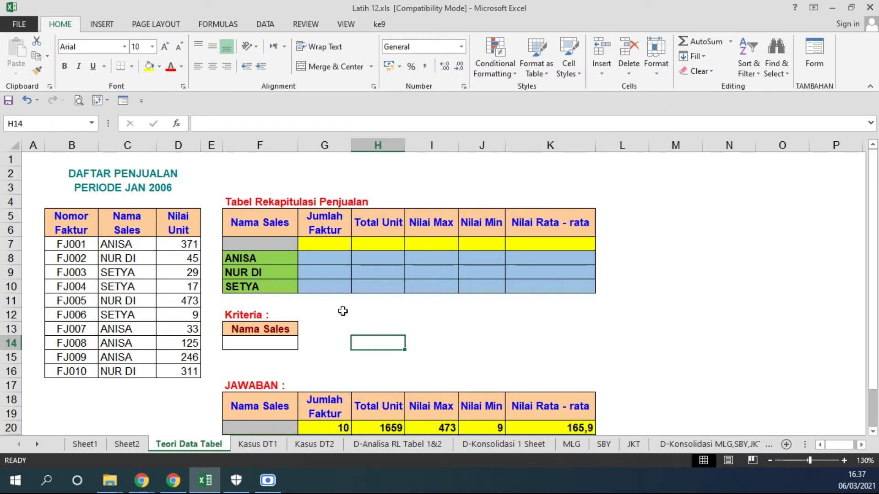
drag(71, 224, 172, 366)
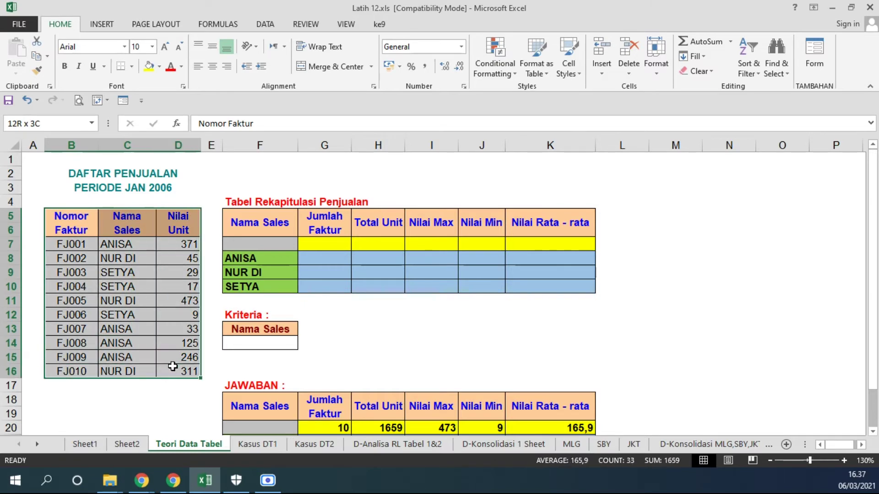
click(365, 389)
drag(246, 215, 557, 292)
click(554, 328)
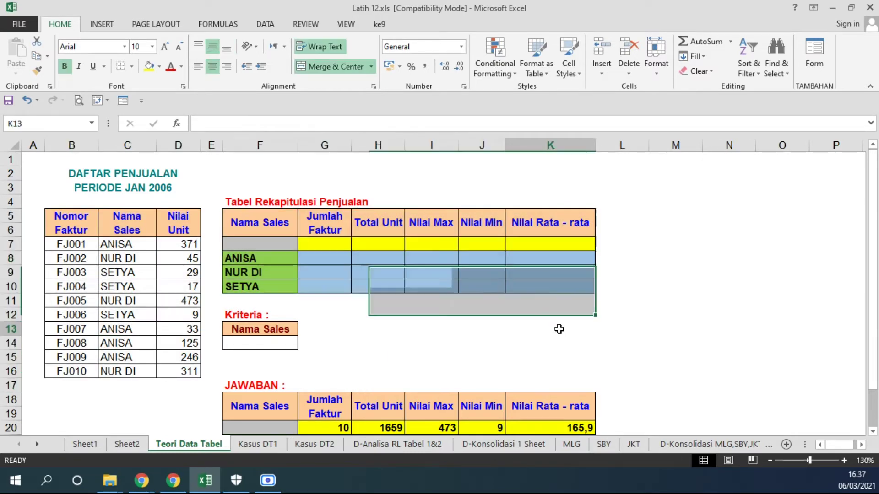
Examine which sales list column supplies Jumlah Faktur, Total Unit, Nilai Max, Nilai Min and Nilai Rata - rata in the recapitulation table.
drag(331, 224, 334, 242)
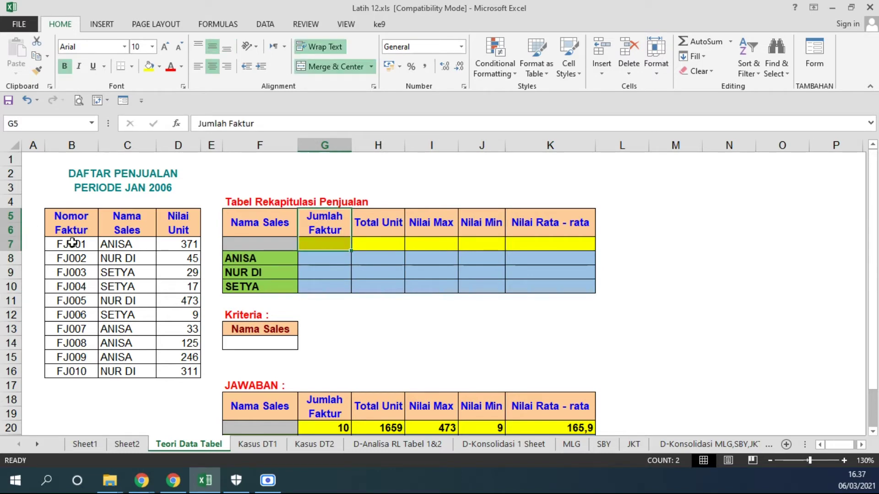
drag(73, 242, 66, 373)
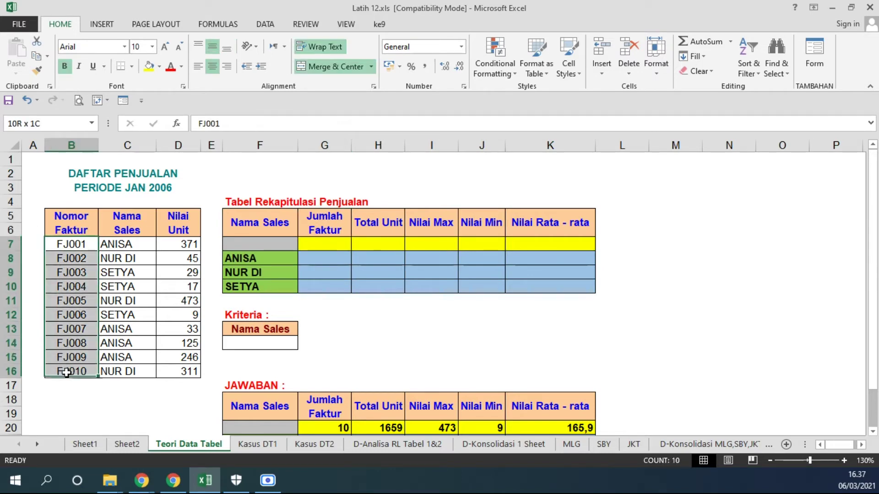
click(314, 245)
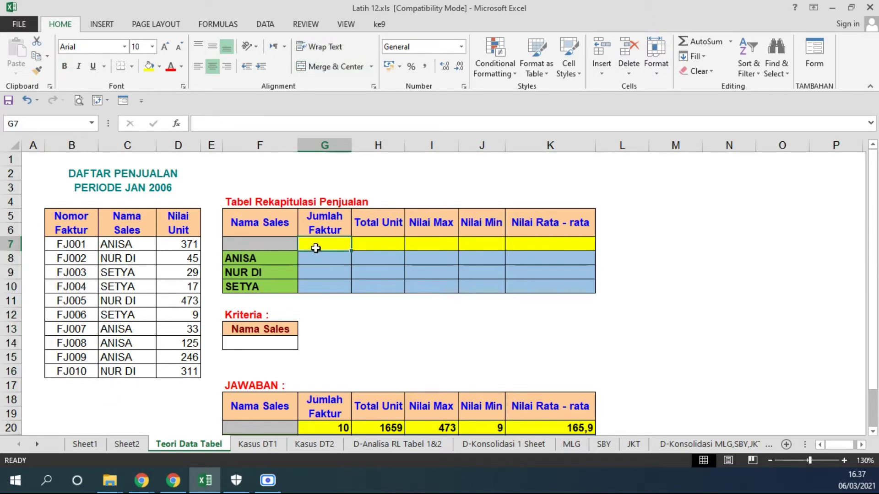
drag(180, 247, 181, 370)
click(379, 242)
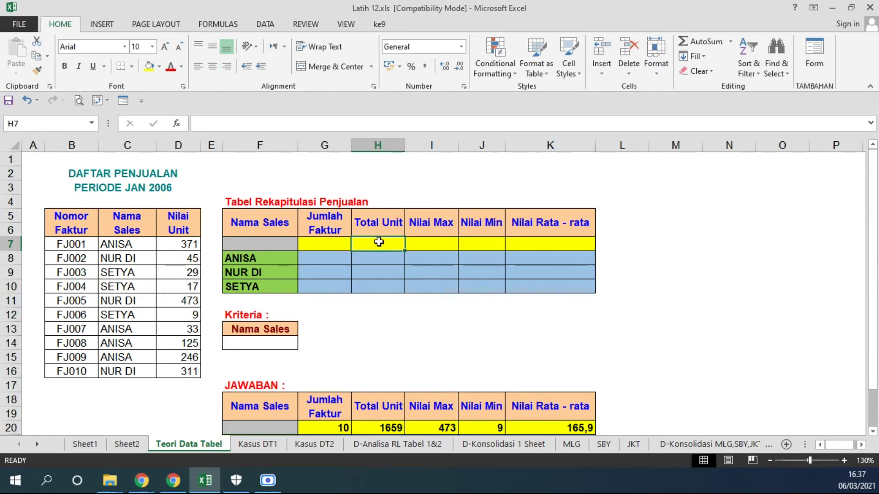
click(430, 239)
drag(180, 244, 186, 369)
click(414, 245)
click(493, 240)
drag(197, 243, 176, 370)
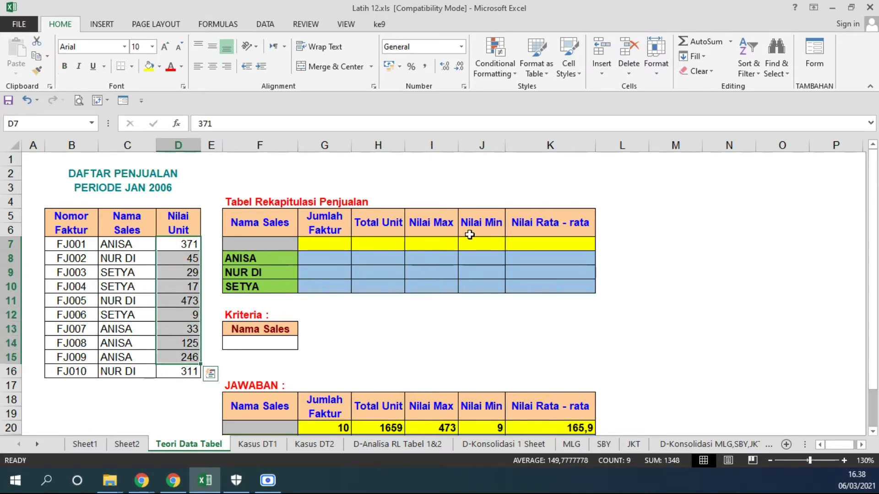
drag(470, 234, 552, 247)
click(552, 247)
drag(185, 244, 182, 375)
Count the invoice numbers in the Jumlah Faktur cell G7 with a COUNTA formula over B7:B16.
click(316, 247)
text(=)
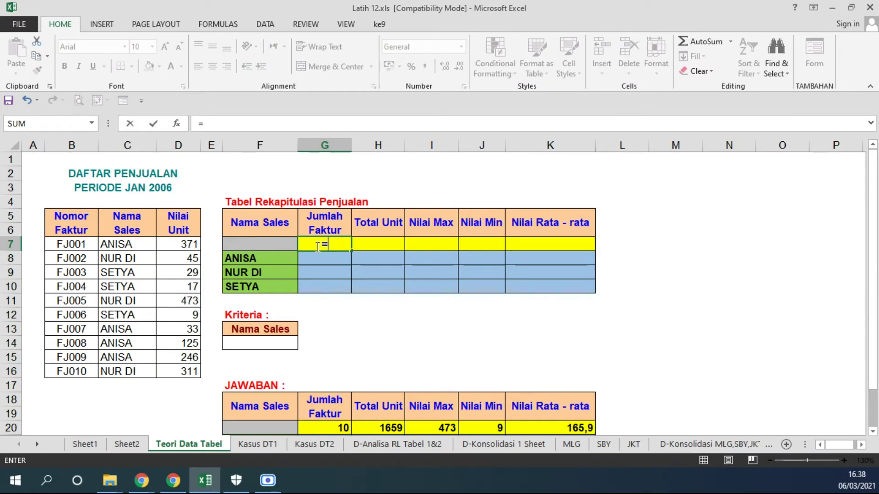
text(count)
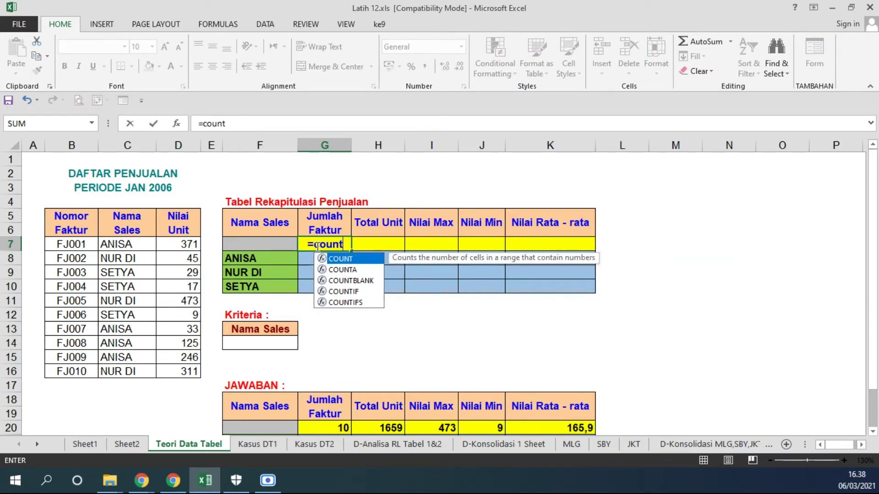
text(a)
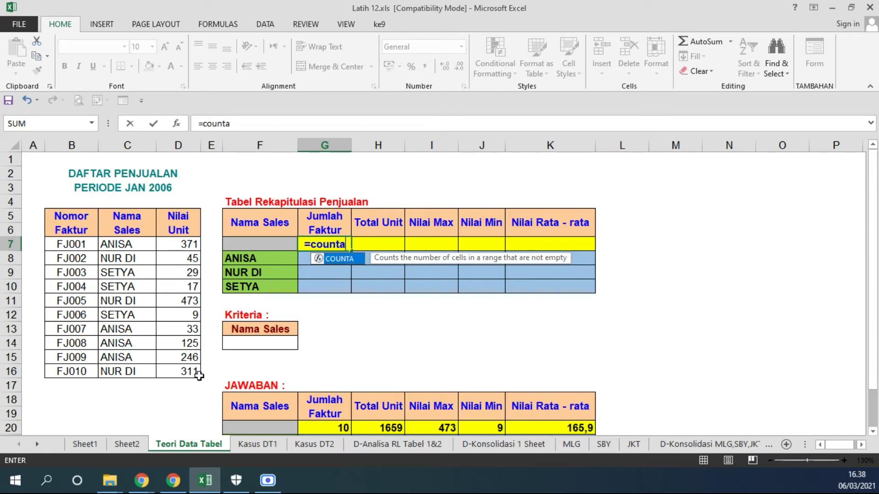
text(()
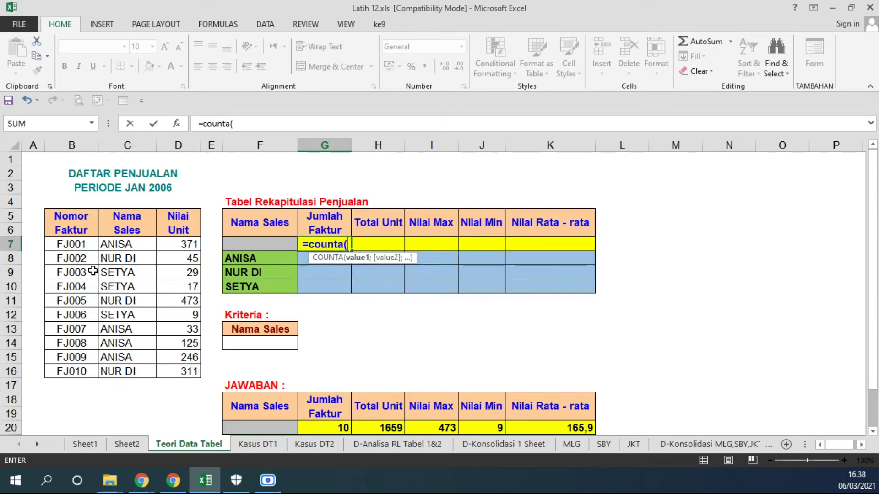
drag(71, 244, 75, 364)
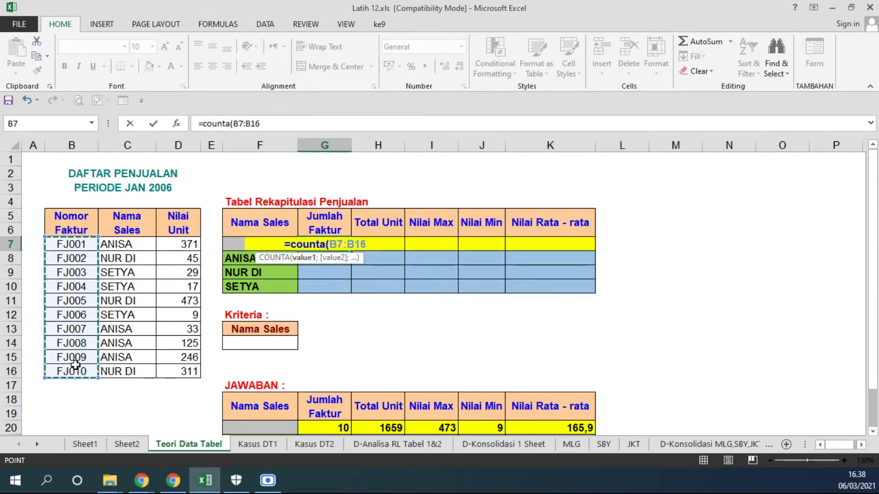
key(Return)
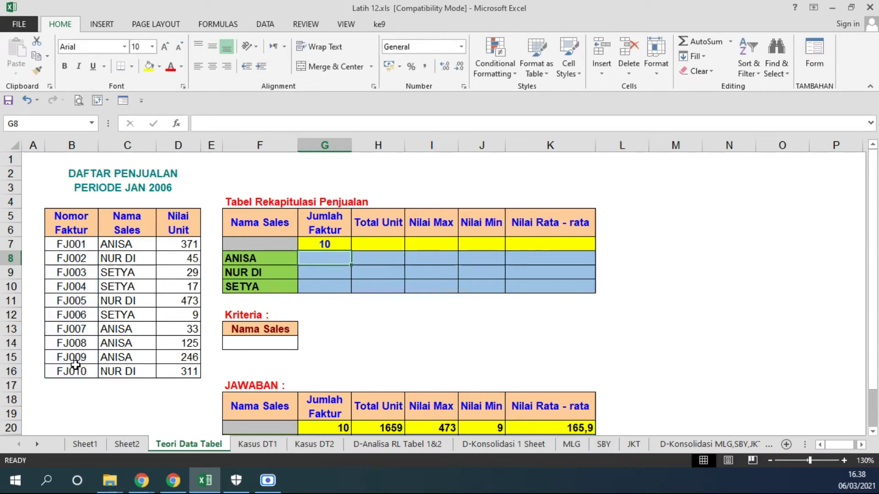
Total the unit values in the Total Unit cell H7 with a SUM formula over D7:D16.
click(370, 243)
text(=sum()
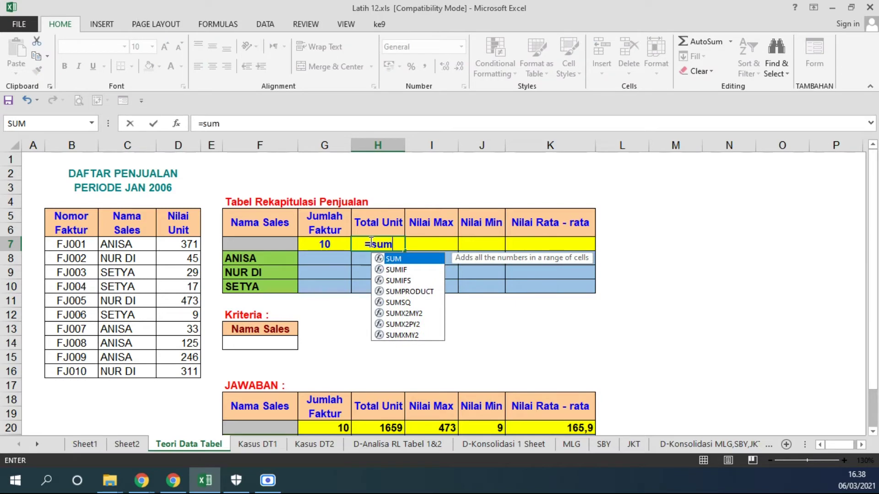
click(182, 243)
drag(182, 243, 170, 371)
key(Return)
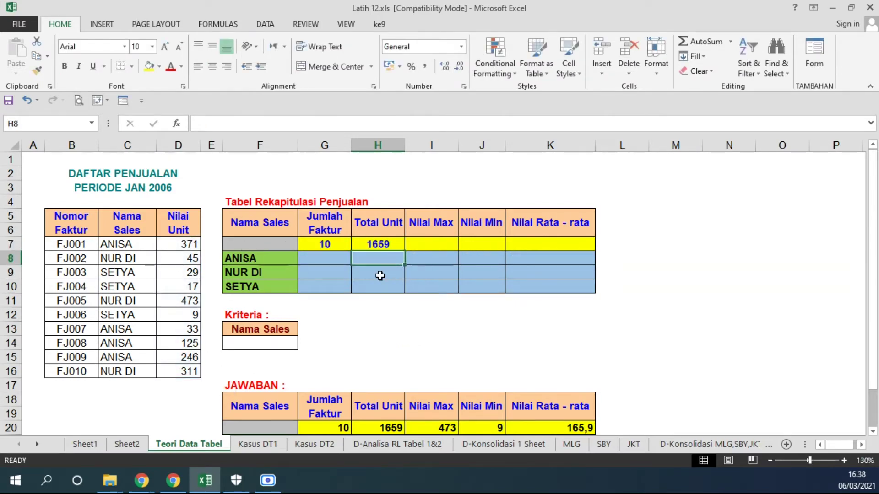
Find the highest unit value in the Nilai Max cell I7 with a MAX formula over D7:D16.
click(431, 244)
text(=max()
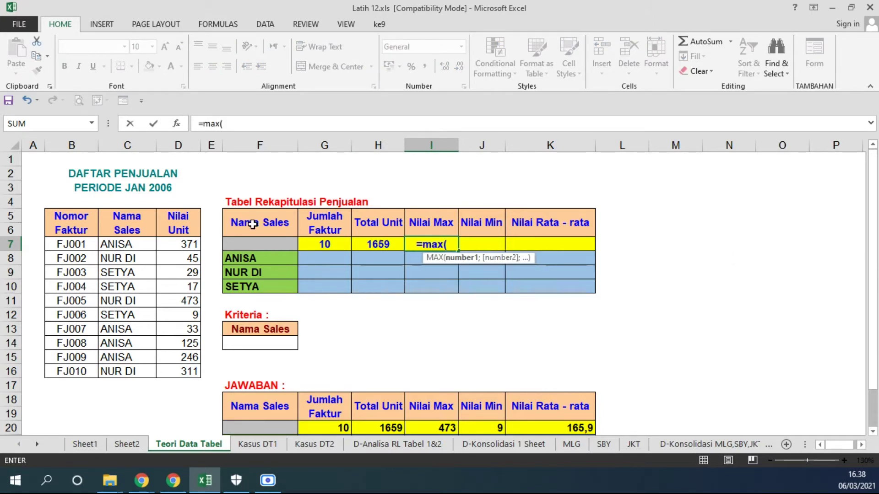
drag(182, 244, 181, 368)
key(Return)
Find the lowest unit value in the Nilai Min cell J7 with a MIN formula over D7:D16.
key(Up)
key(Right)
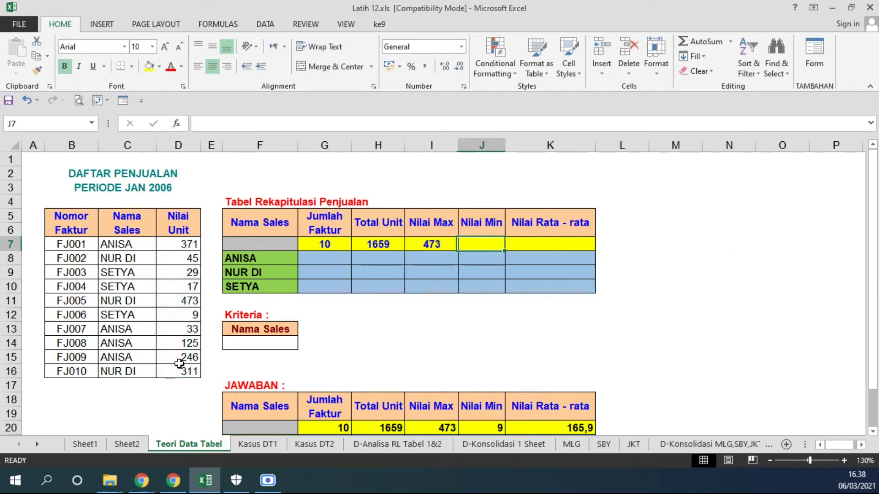
text(=)
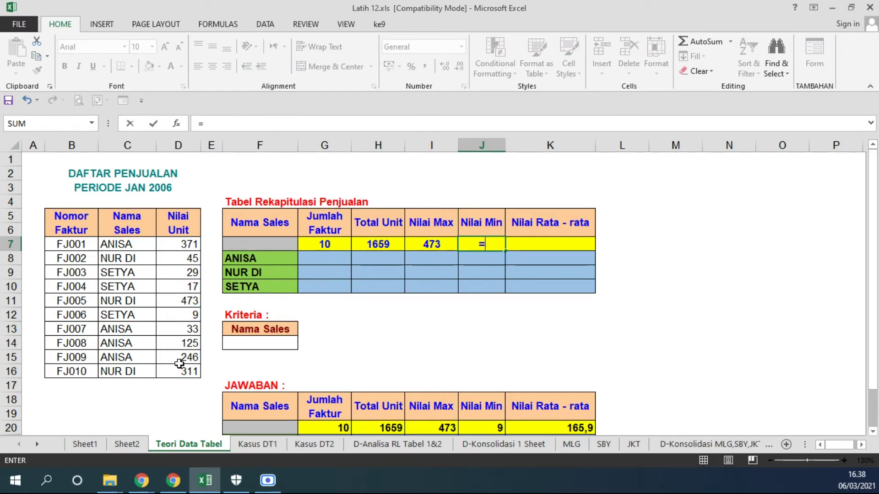
text(min()
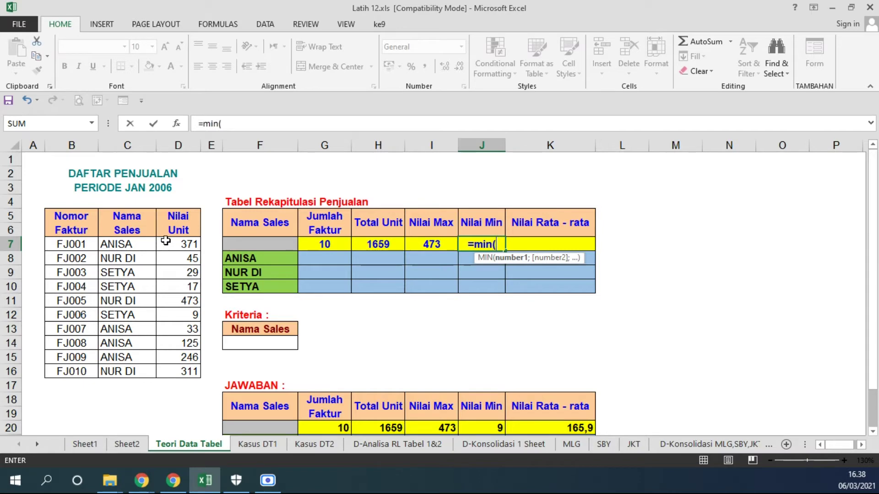
drag(162, 240, 181, 372)
key(Return)
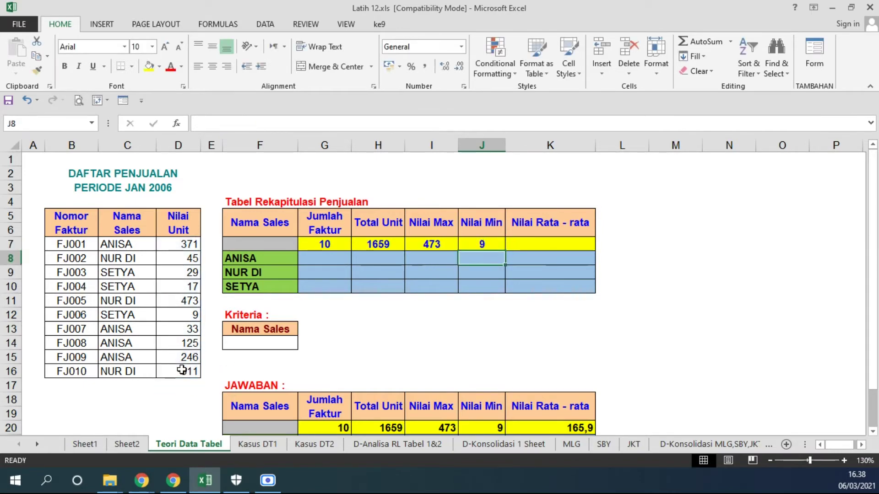
Average the unit values in the Nilai Rata - rata cell K7 with an AVERAGE formula over D7:D16.
key(Up)
key(Right)
text(=)
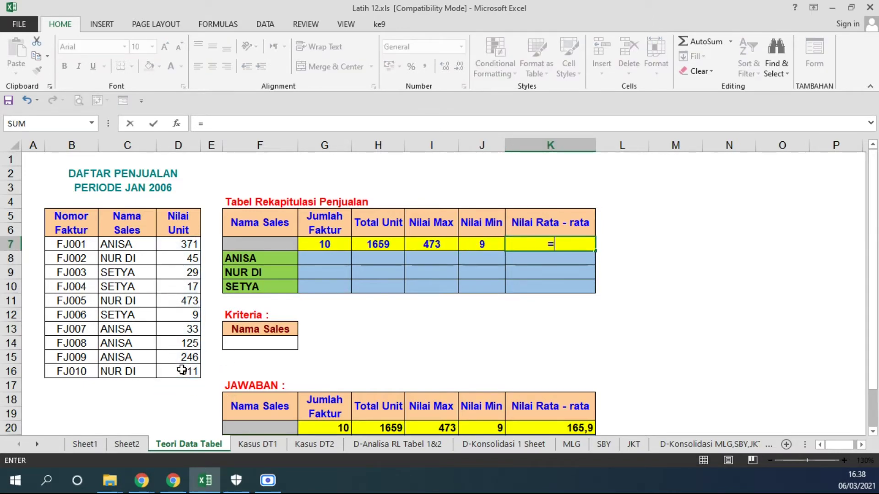
text(avera)
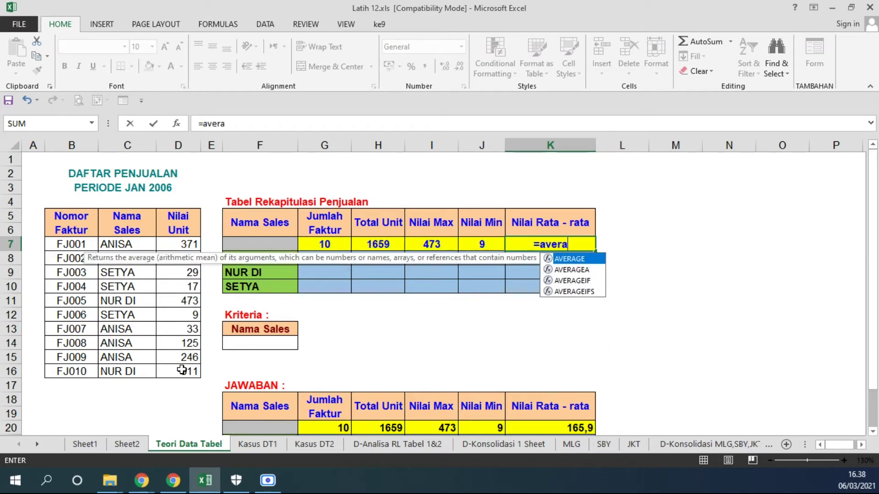
text(ge()
click(177, 243)
drag(176, 263, 176, 371)
key(Return)
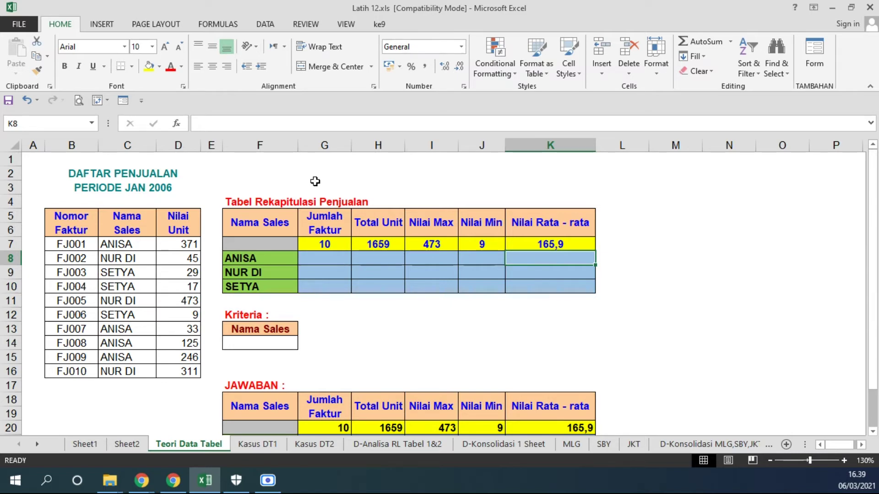
Change the fill of the sales name cells F8:F10 in the recapitulation table to white.
drag(277, 258, 276, 288)
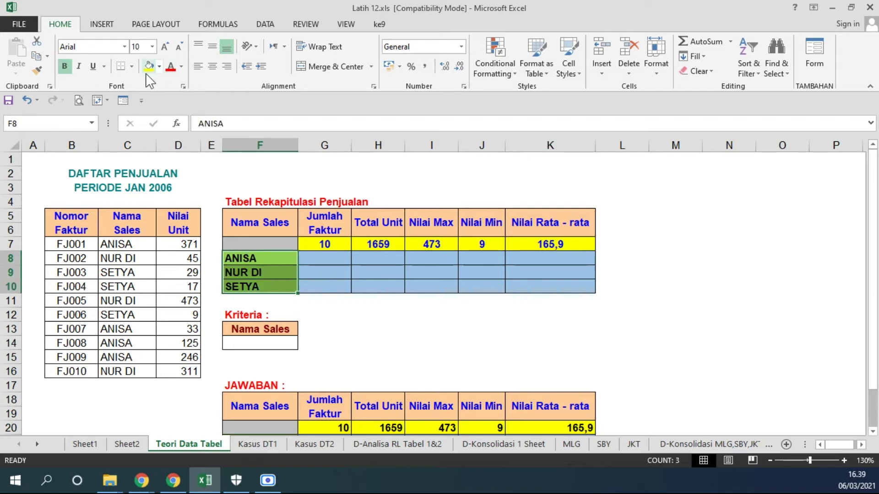
click(160, 67)
click(148, 95)
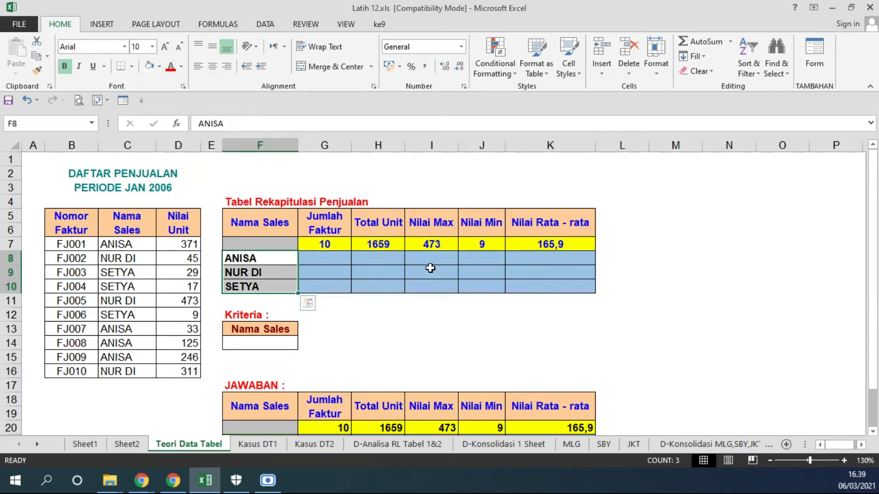
click(431, 314)
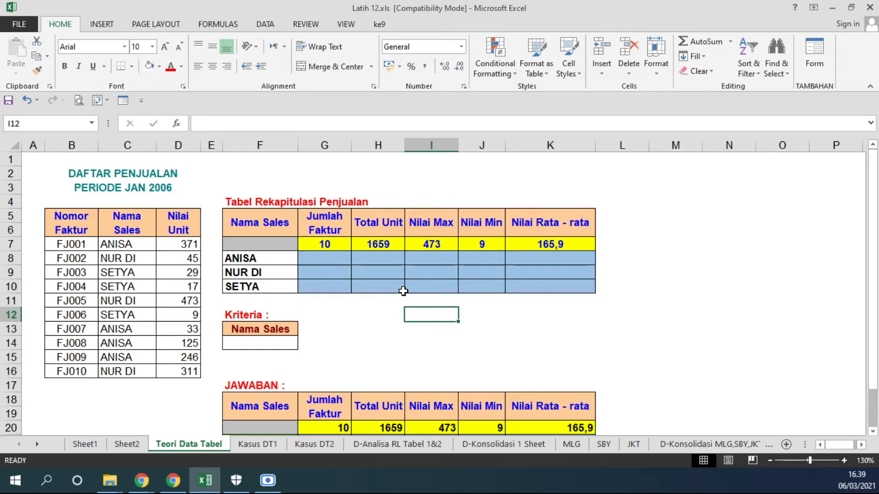
Review the totals in G7:K7, the sales names in F8:F10 and the empty per-sales range G8:K10.
click(274, 259)
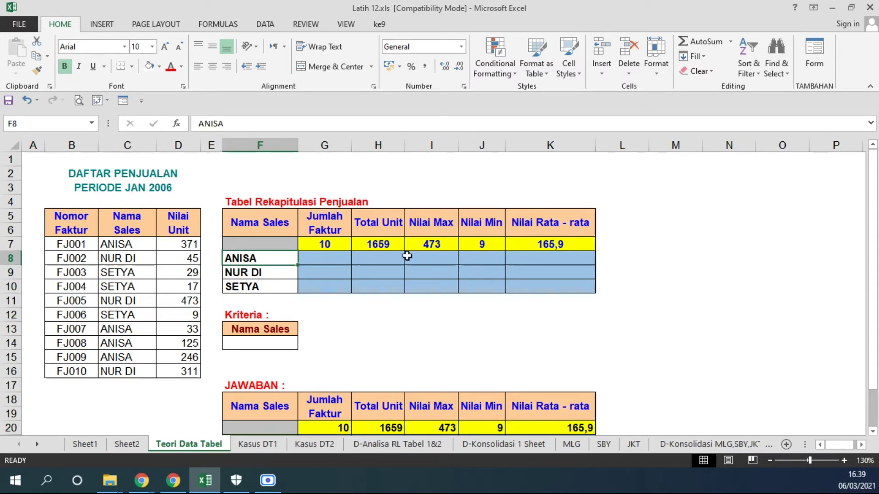
click(426, 259)
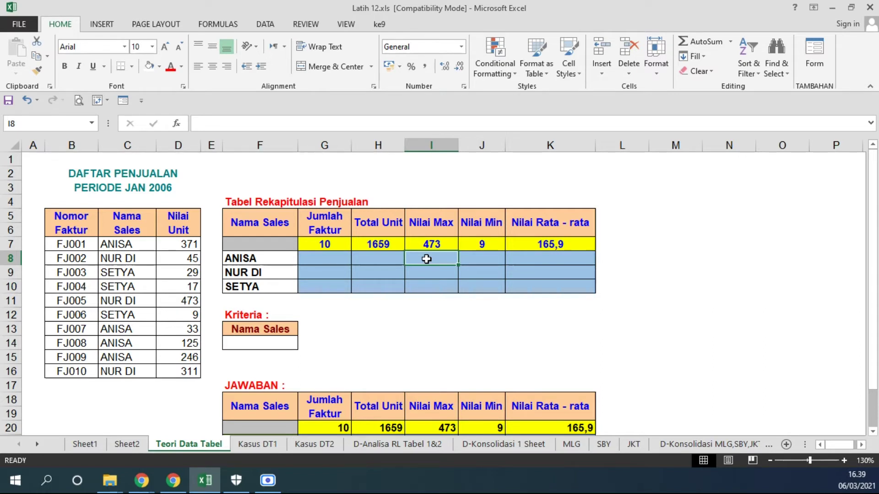
drag(325, 244, 555, 245)
drag(282, 256, 281, 284)
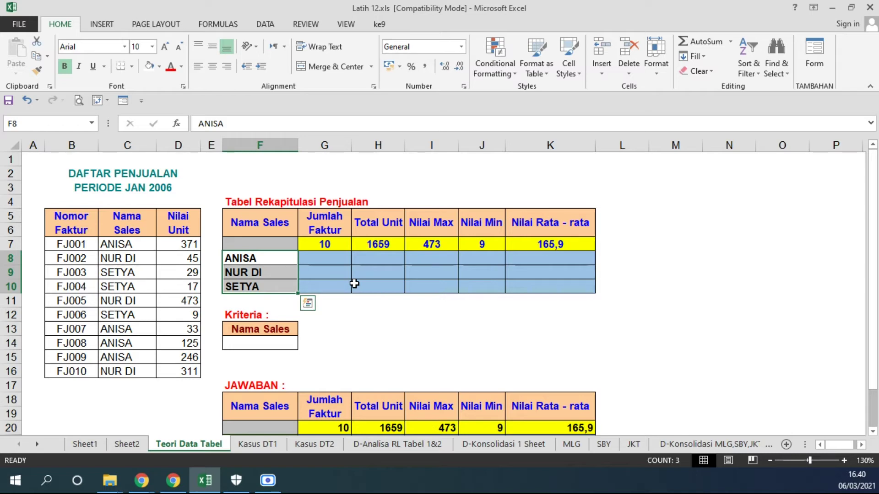
drag(339, 256, 535, 281)
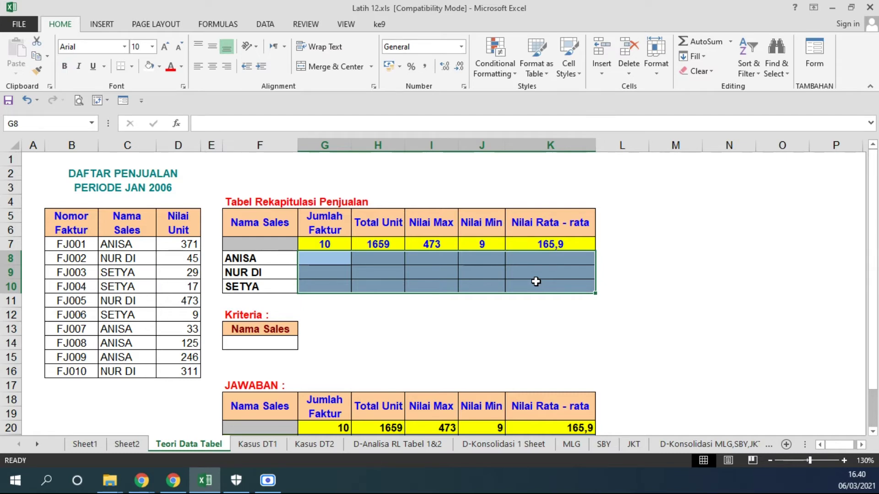
Change the COUNTA function in the Jumlah Faktur cell G7 to DCOUNTA and select its database argument for replacement.
double_click(324, 243)
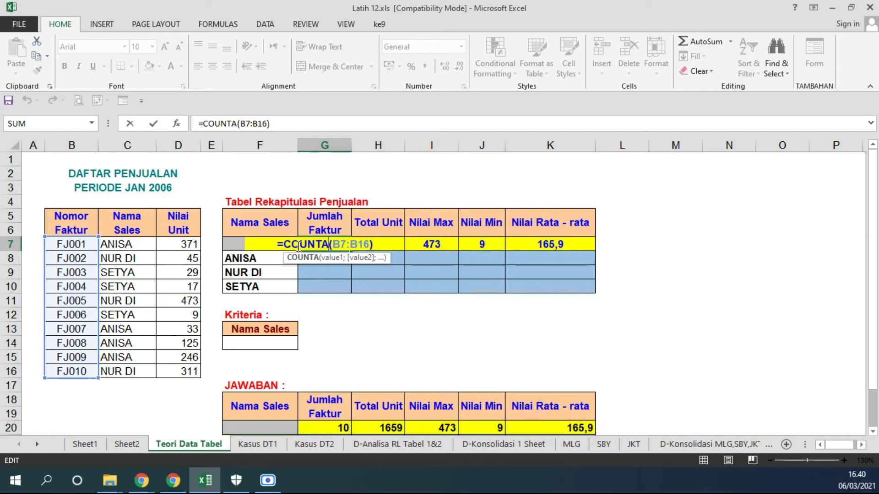
click(284, 245)
text(D)
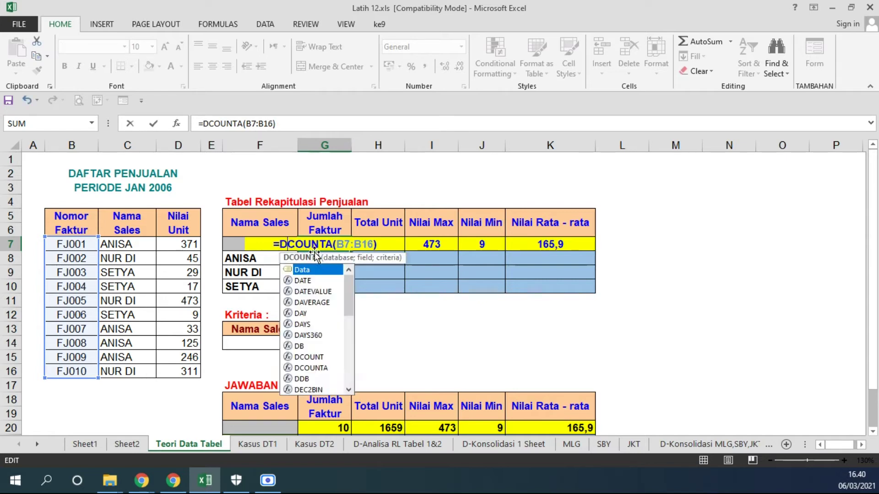
click(343, 259)
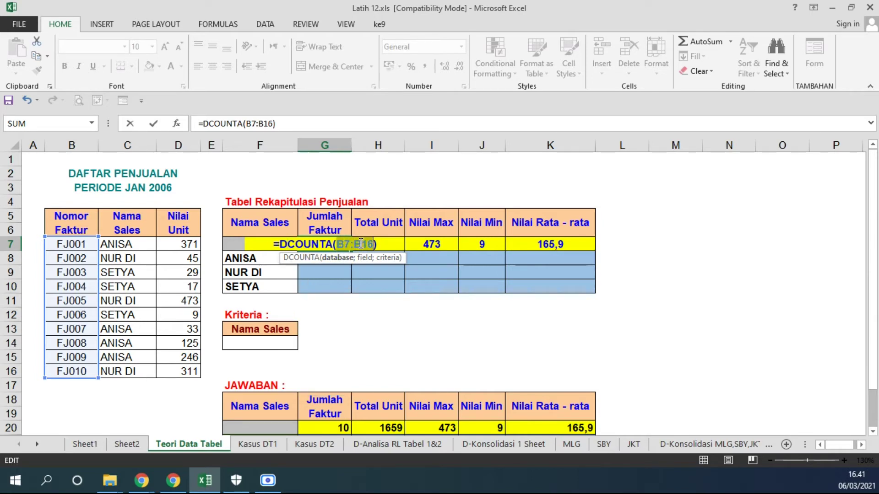
Try B5:D16, B5:B16 and B5:C16 as the database argument to compare one, two and three columns of the sales list.
drag(71, 219, 183, 369)
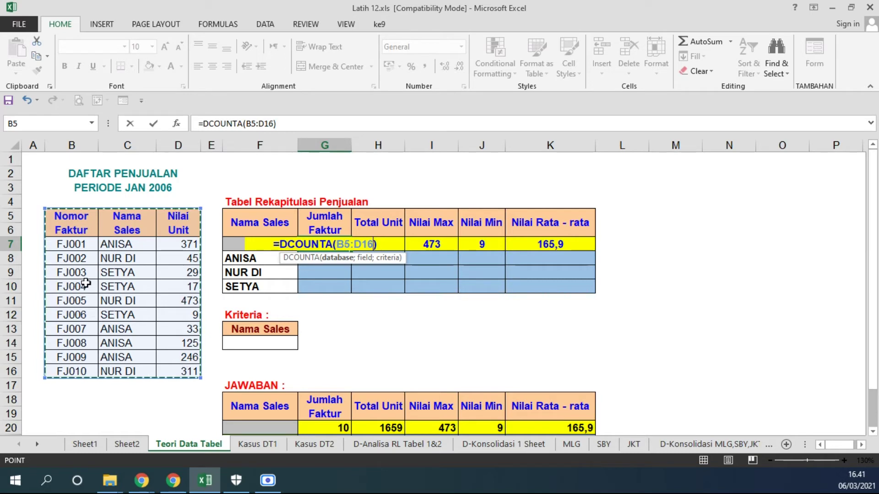
drag(71, 218, 78, 369)
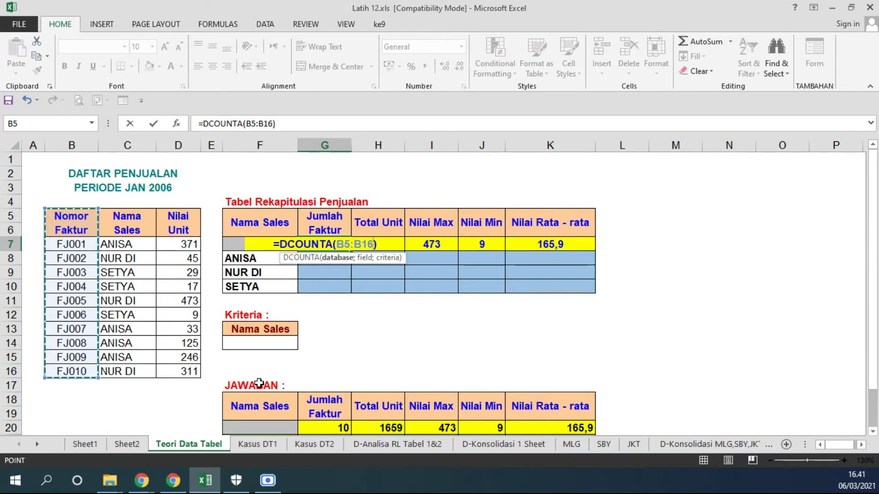
drag(62, 224, 157, 377)
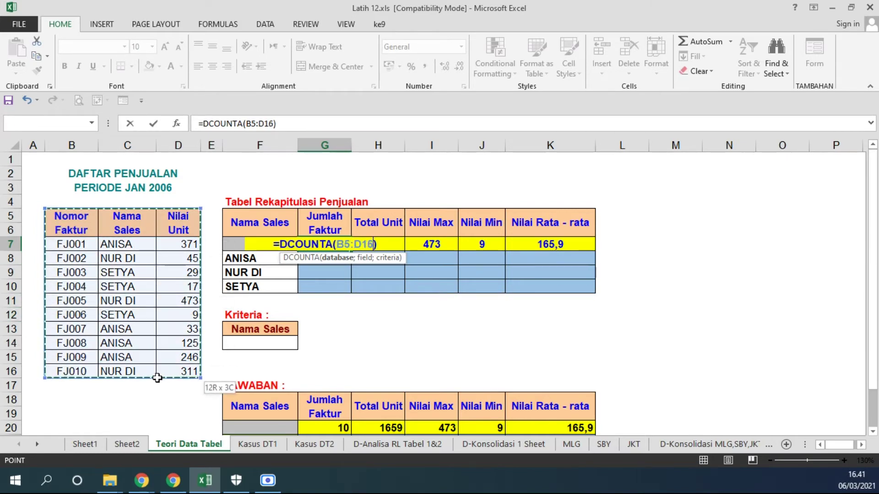
drag(157, 377, 157, 377)
drag(69, 216, 71, 372)
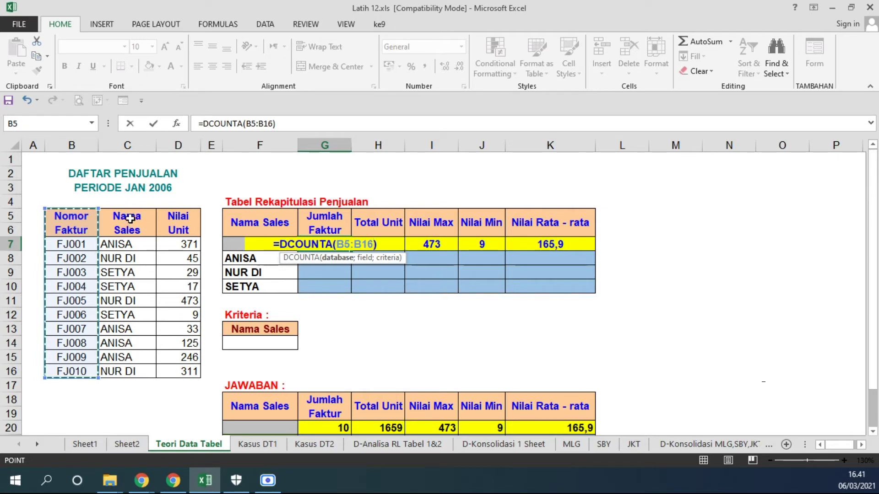
drag(67, 214, 130, 372)
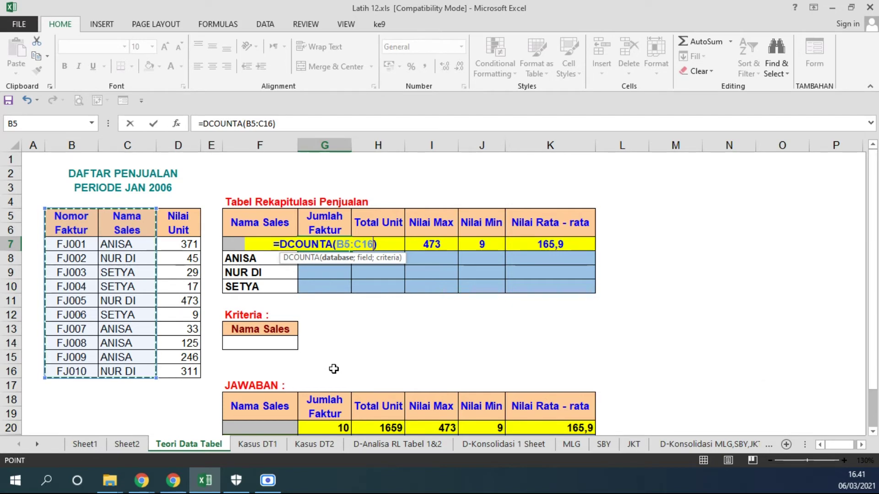
drag(46, 227, 186, 373)
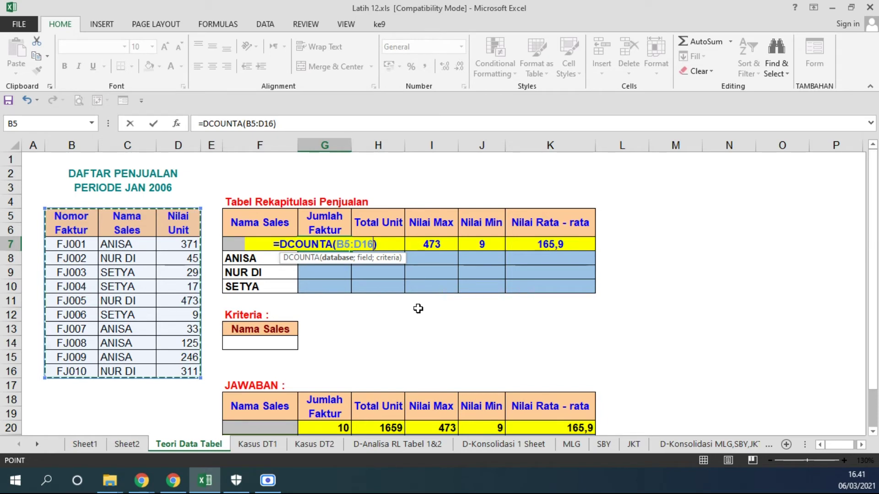
Set the DCOUNTA database argument to the whole sales list including headers, as the absolute range $B$5:$D$16.
click(69, 229)
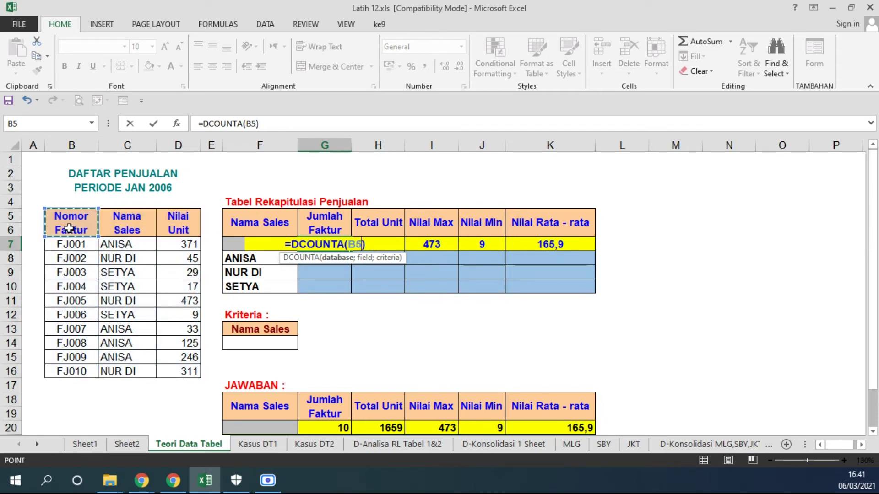
key(shift+Right)
key(shift+Right)
key(shift+Down)
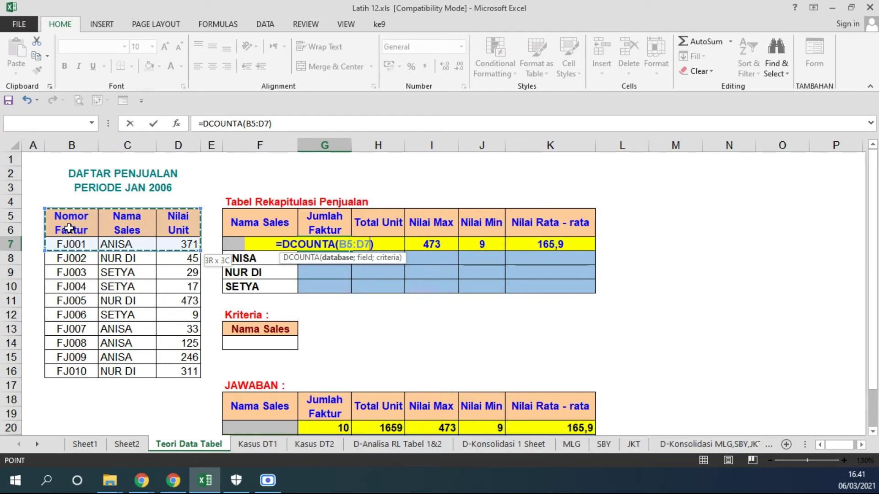
key(ctrl+shift+Down)
key(ctrl+shift+Down)
key(ctrl+shift+Up)
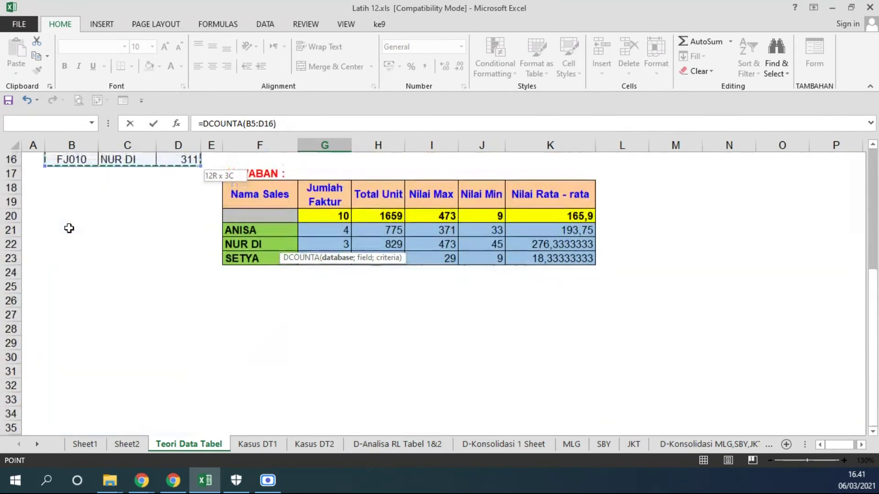
scroll(166, 212, up, 4)
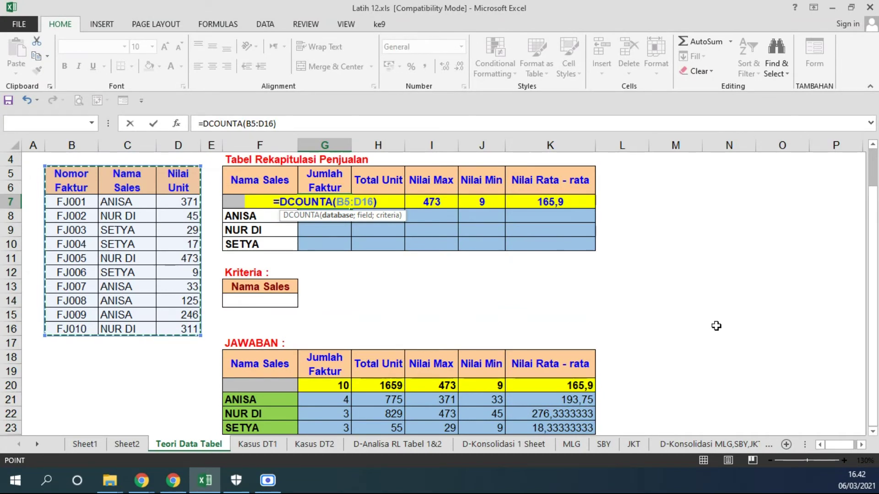
key(F4)
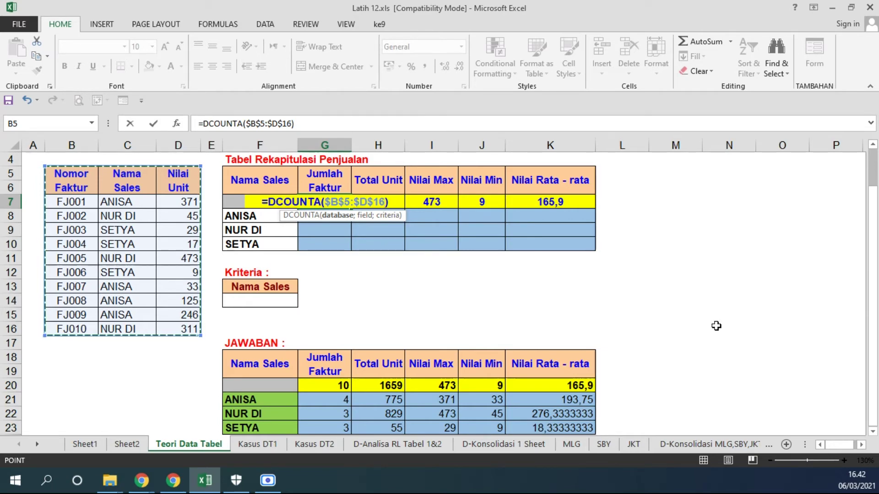
Complete the DCOUNTA formula in G7 with field 1 and the absolute criteria range $F$13:$F$14.
text(;)
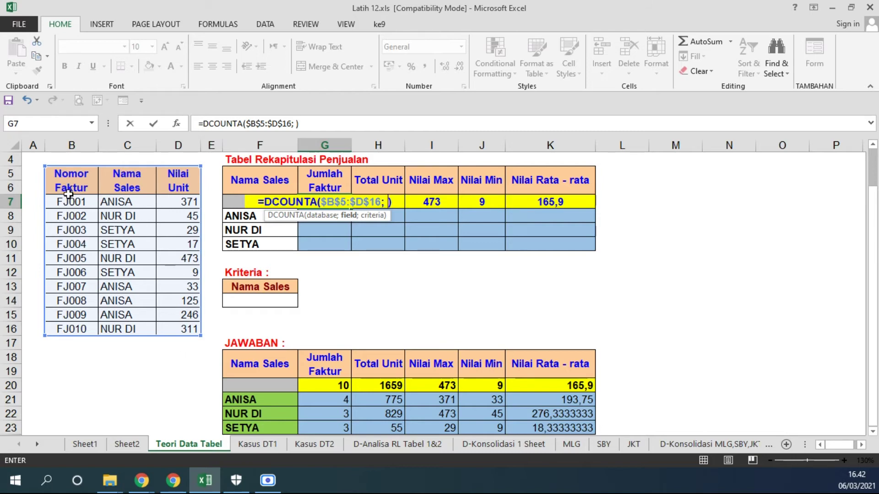
text(1)
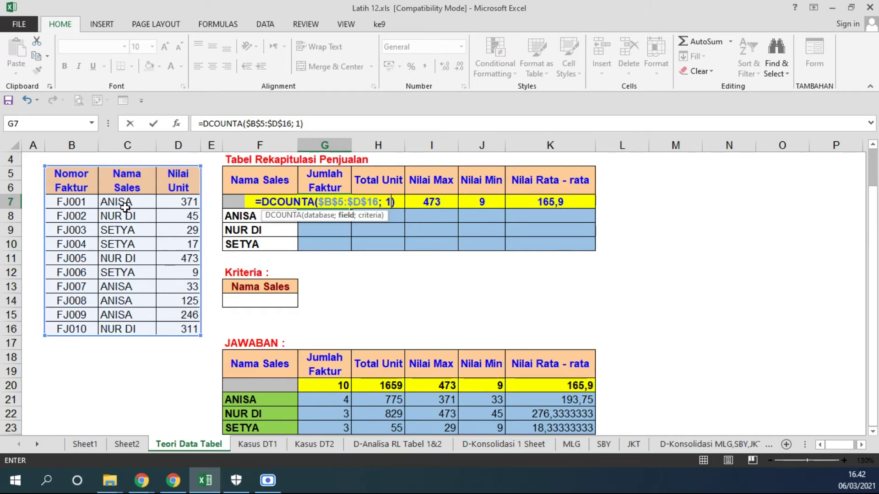
text(;)
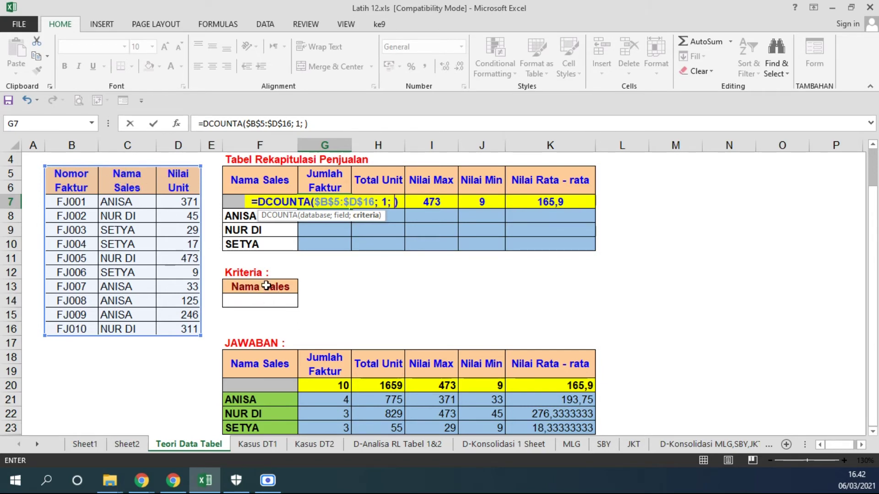
drag(263, 287, 261, 301)
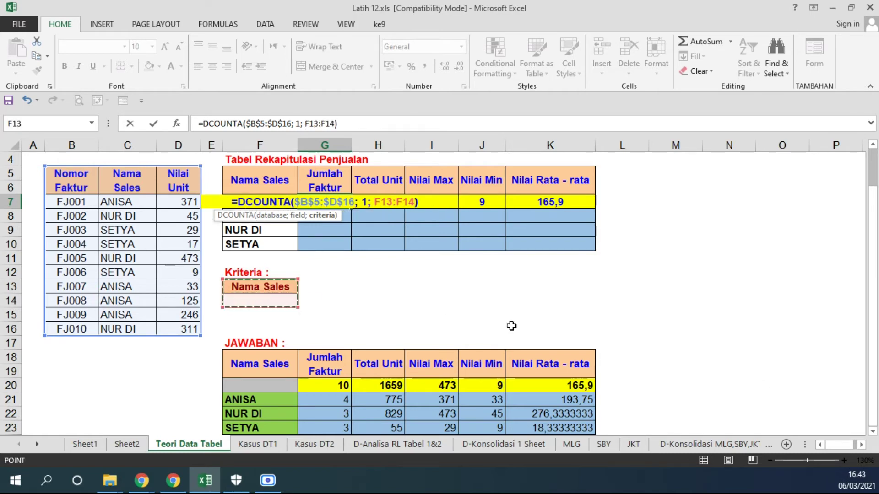
key(F4)
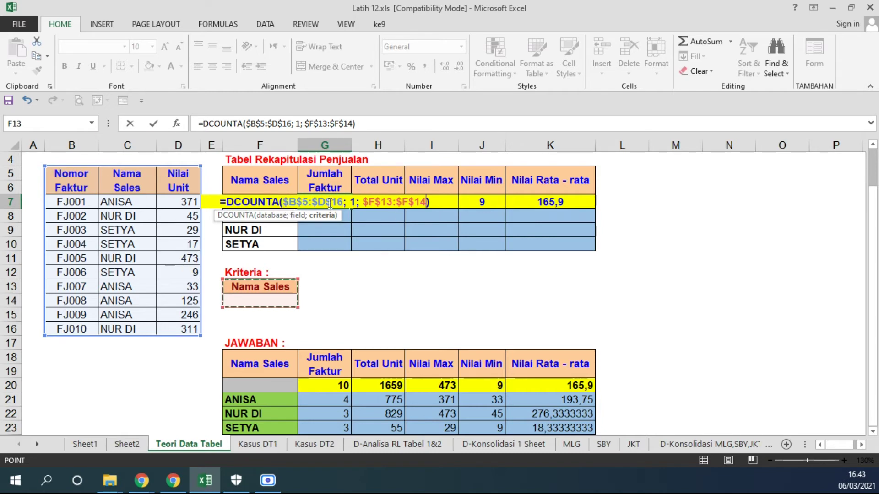
click(351, 202)
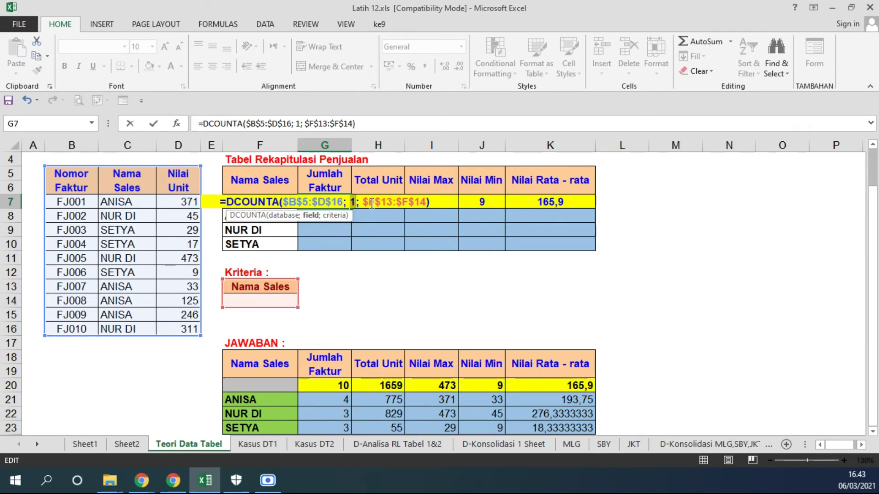
drag(362, 201, 427, 201)
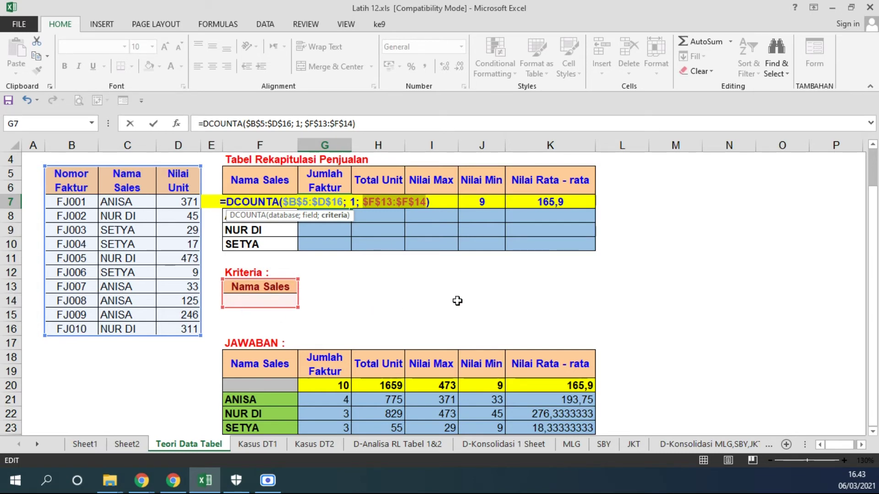
key(Return)
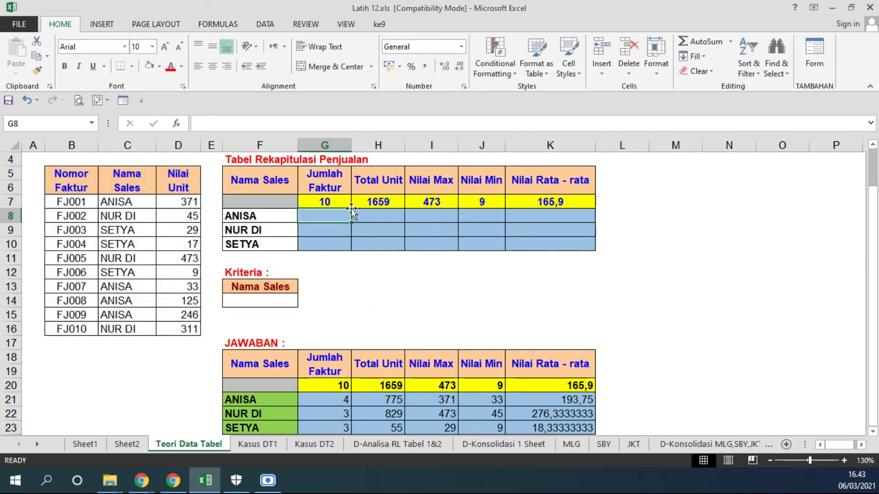
Copy the DCOUNTA formula from G7 across the totals row to H7:K7.
click(326, 201)
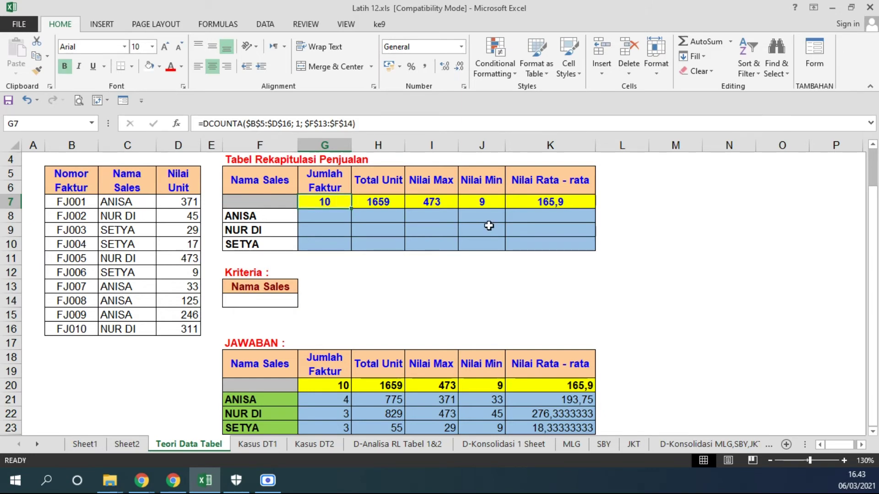
drag(260, 219, 568, 241)
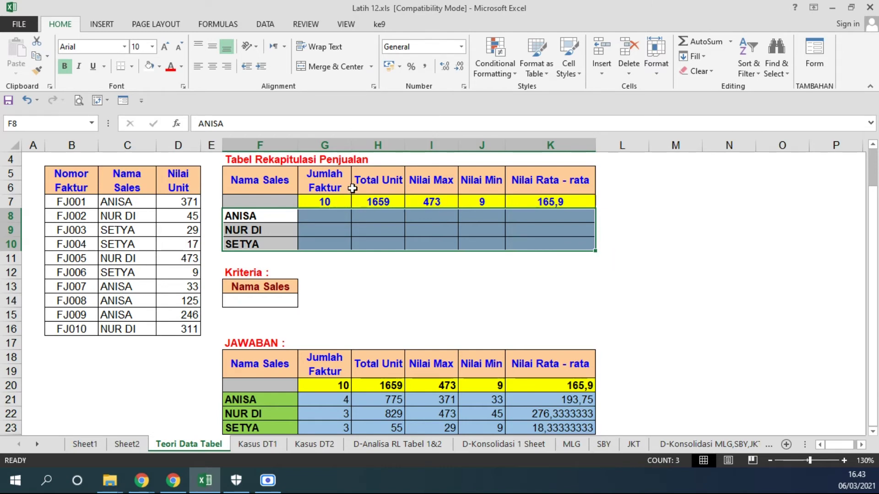
click(346, 205)
drag(351, 208, 572, 206)
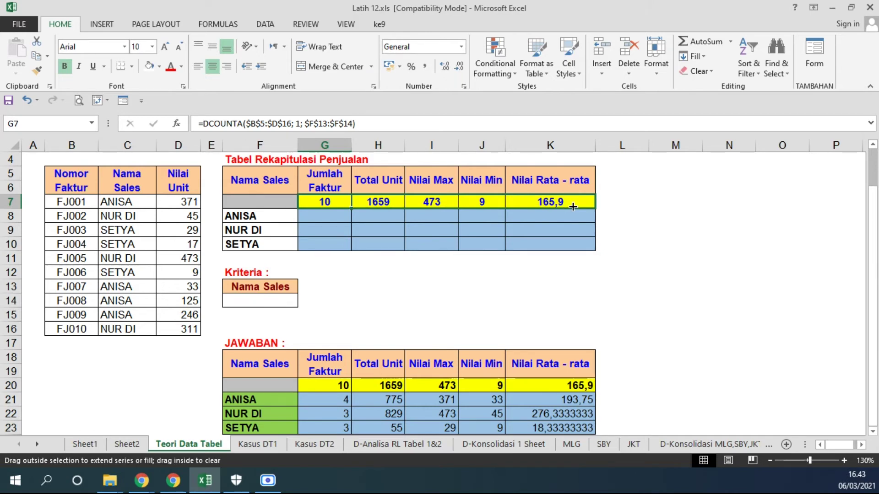
drag(573, 206, 569, 208)
Change the Total Unit formula in H7 to DSUM with field 3.
click(385, 200)
double_click(386, 200)
drag(291, 202, 332, 202)
text(SU)
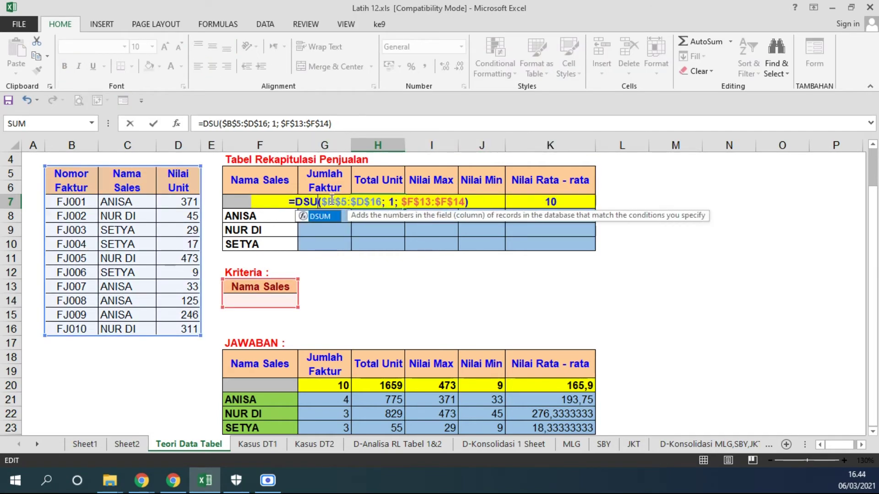
text(M)
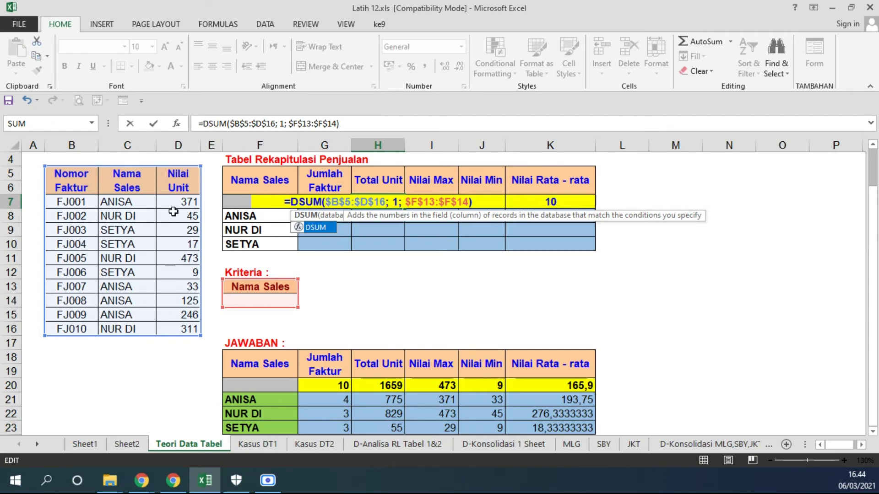
double_click(393, 202)
text(3)
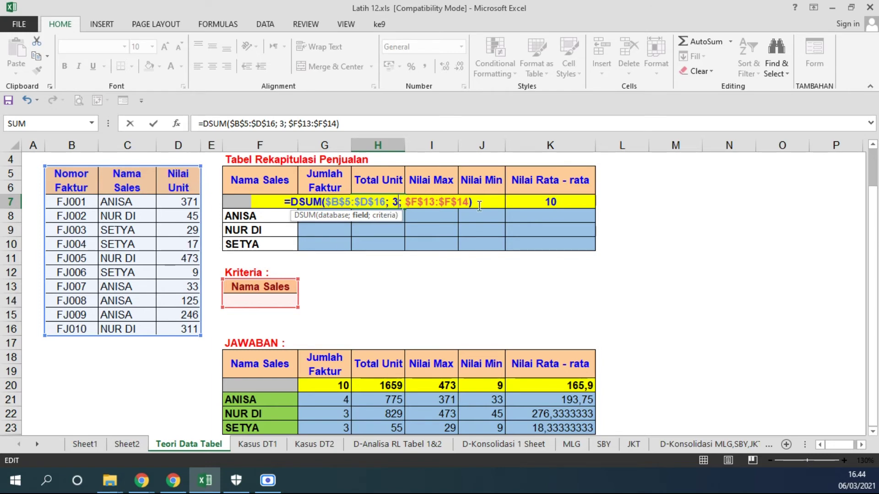
key(Return)
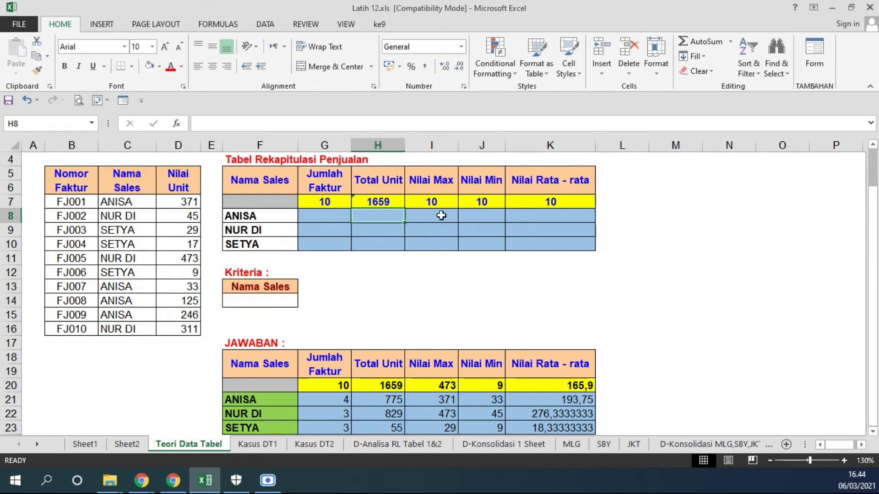
Copy the DSUM formula from H7 across to K7 and change the Nilai Max formula in I7 to DMAX.
click(388, 201)
drag(404, 211, 567, 205)
click(438, 199)
double_click(437, 199)
drag(351, 201, 376, 201)
text(MAX($B$5:$D$16; 3; $F$13:$F$14)
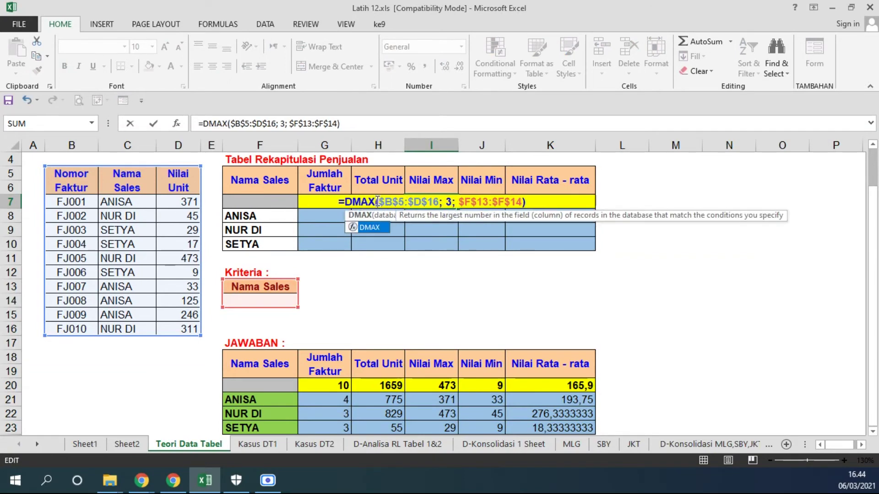
key(Return)
Change the function of the Nilai Min formula in J7 to DMIN.
double_click(480, 201)
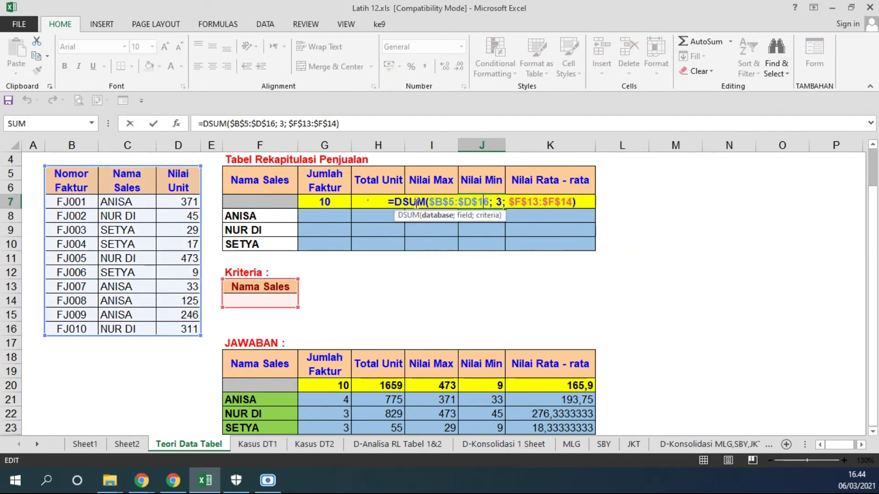
drag(403, 201, 425, 202)
text(M)
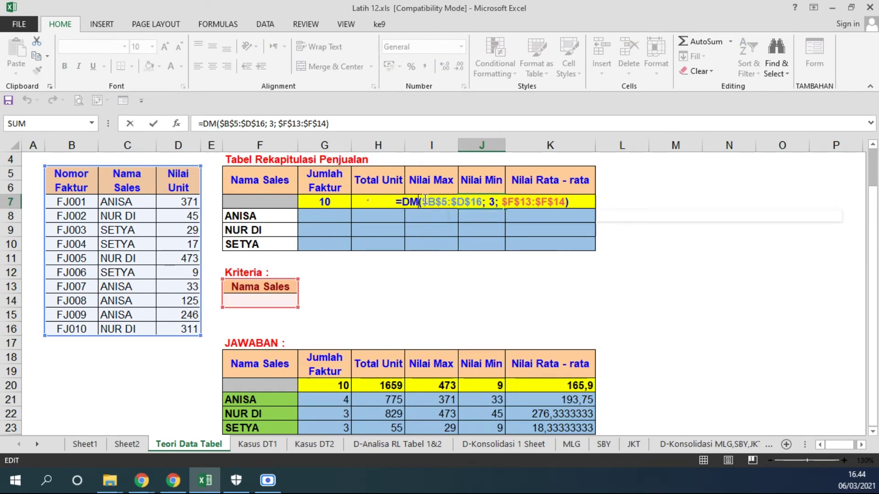
text(IN)
key(Return)
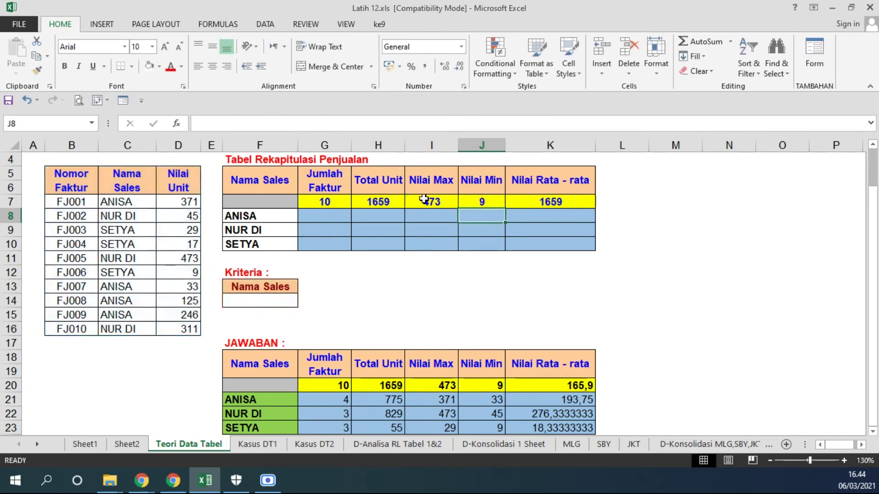
Change the function of the Nilai Rata - rata formula in K7 to DAVERAGE.
double_click(509, 201)
drag(475, 202, 491, 202)
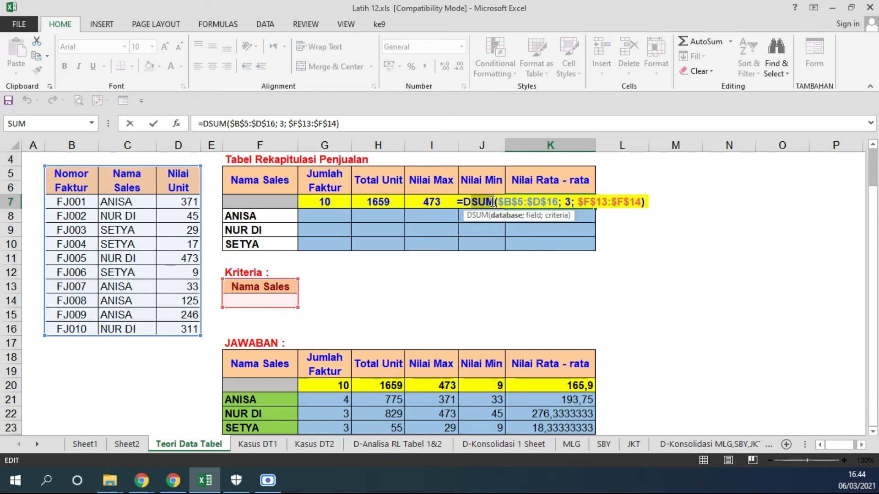
text(AVERAGE)
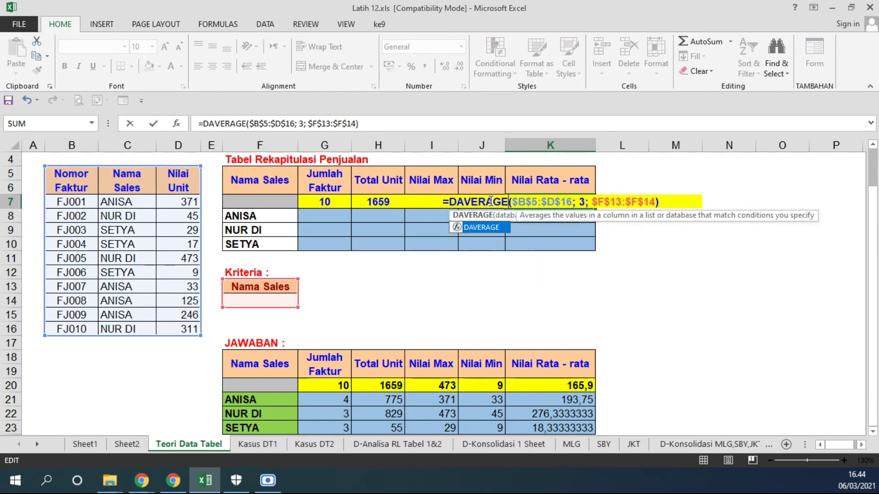
key(Return)
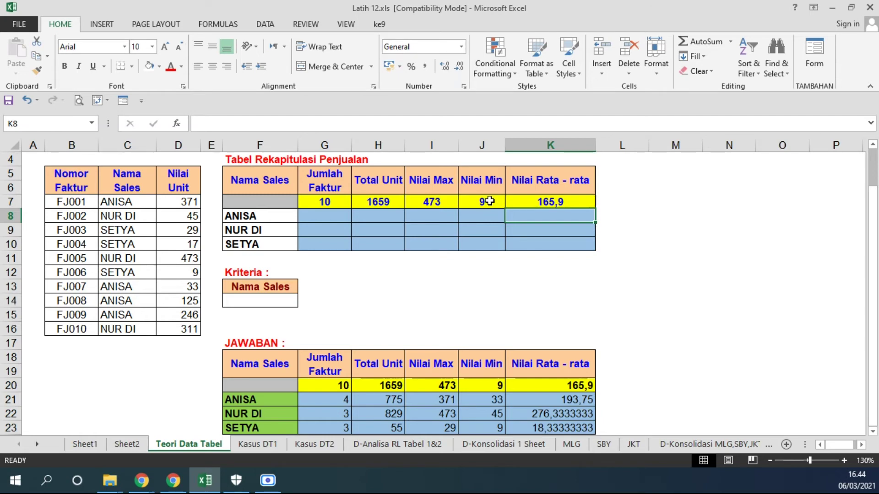
click(591, 286)
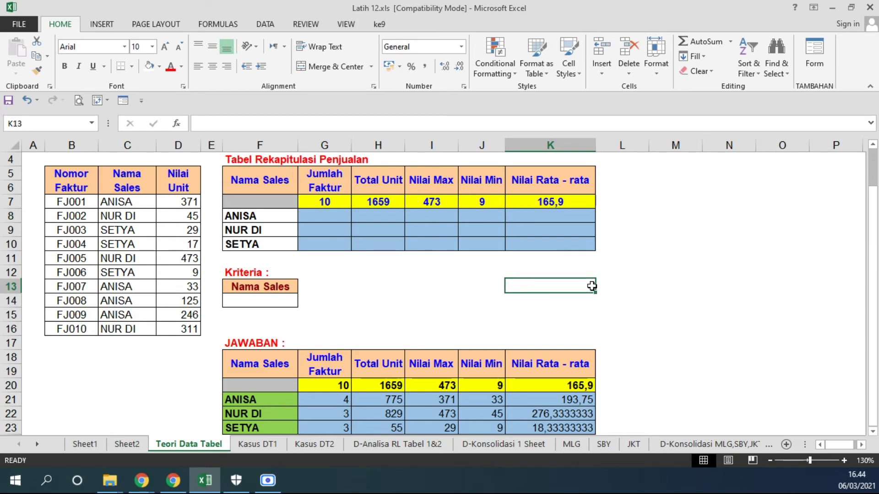
Try clearing the sales names in F8:F10 and undo the deletion.
mouse_move(257, 213)
mouse_down()
mouse_move(251, 244)
mouse_move(252, 236)
mouse_move(262, 244)
mouse_move(264, 229)
mouse_up()
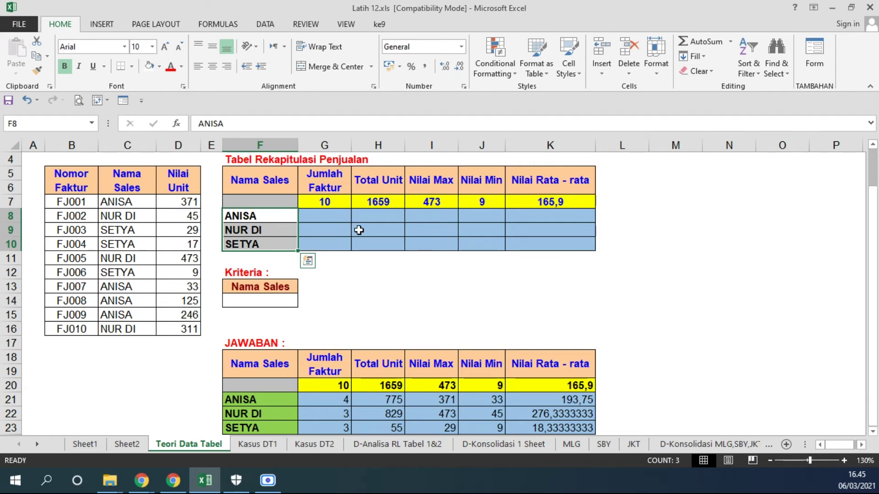
key(Delete)
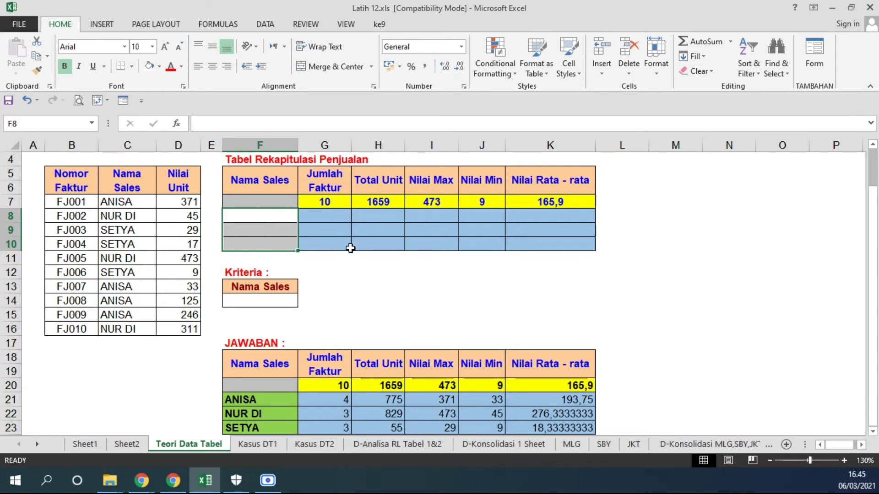
key(ctrl+z)
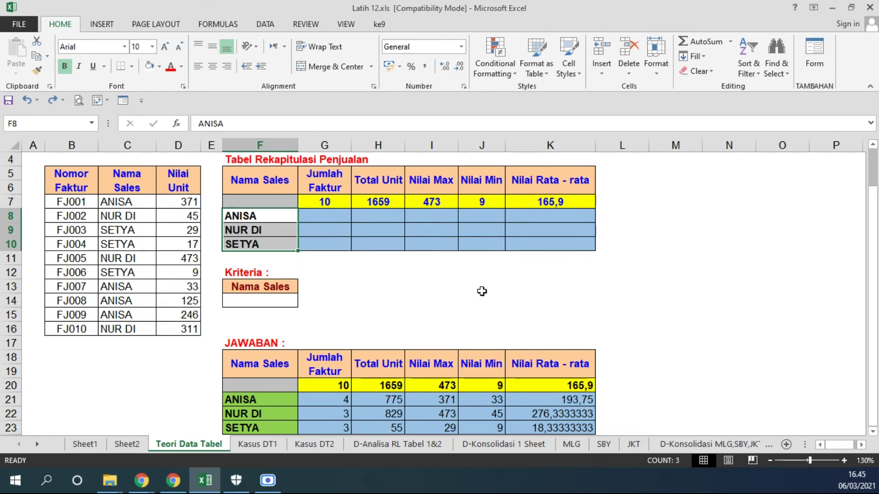
Compare the sales names in F8:F10 with the entries of the Nama Sales column C7:C16.
click(133, 205)
click(238, 216)
click(111, 227)
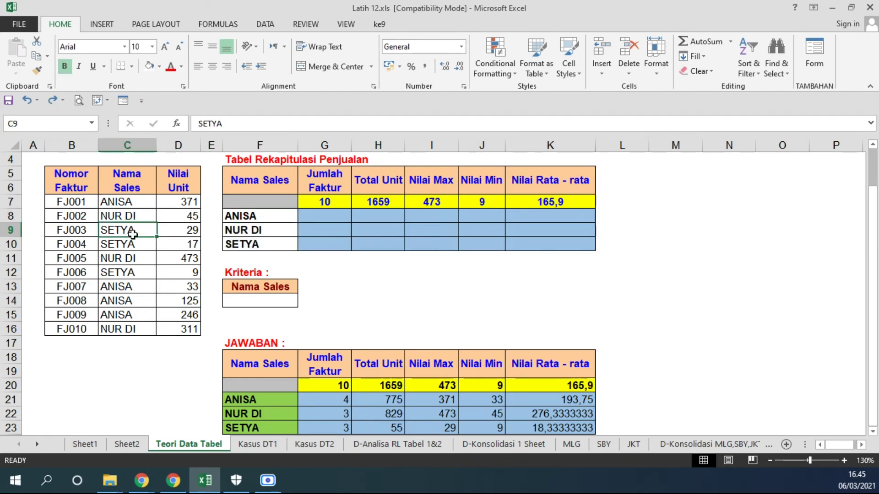
click(255, 244)
drag(117, 201, 131, 331)
click(245, 213)
click(244, 230)
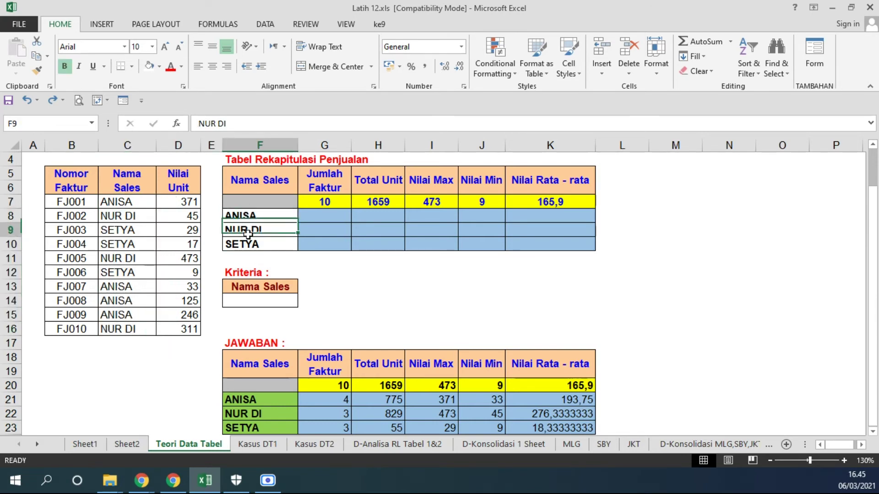
click(244, 246)
drag(121, 202, 125, 330)
drag(232, 216, 241, 245)
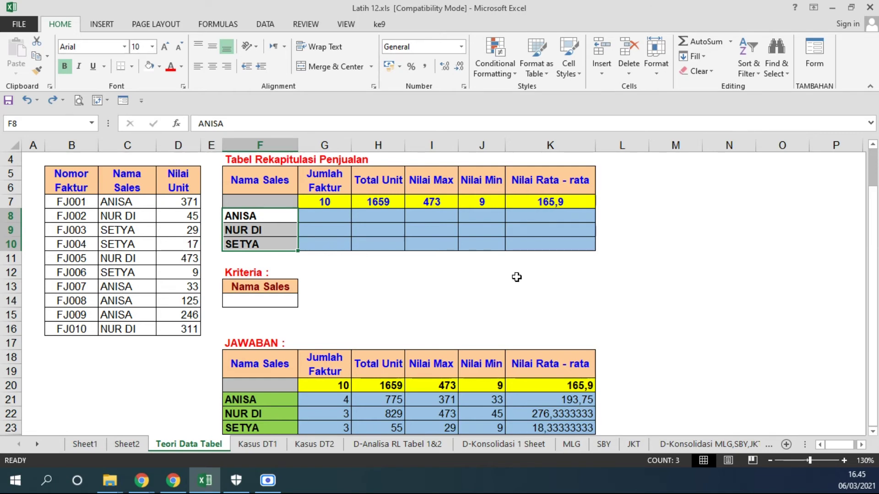
Fill the empty corner cell F7 of the recapitulation table with black.
click(250, 200)
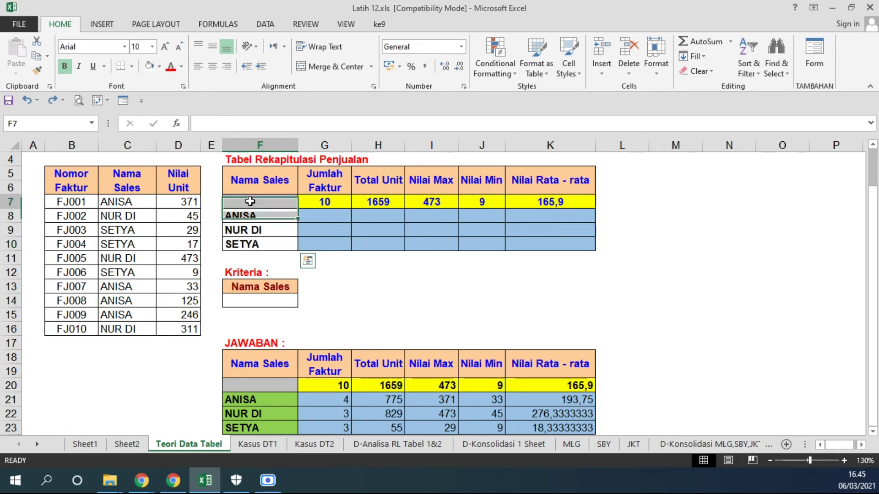
click(159, 67)
click(159, 96)
drag(293, 200, 560, 200)
drag(257, 215, 259, 242)
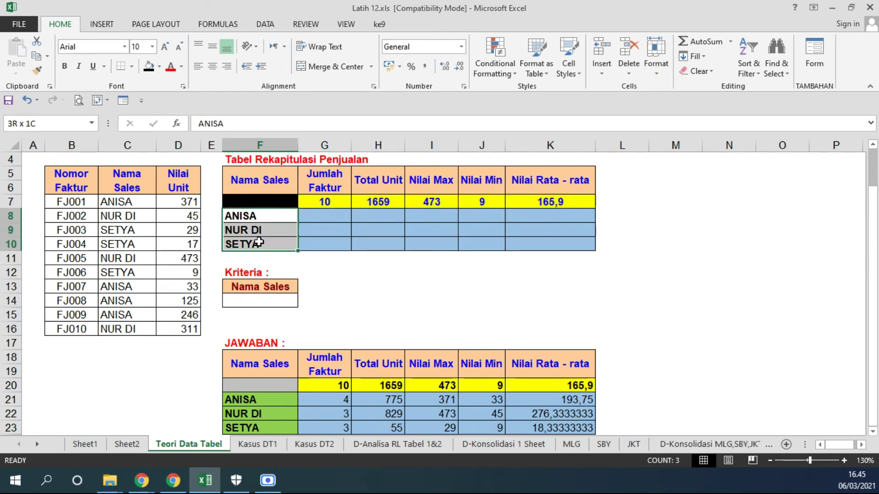
key(ctrl+v)
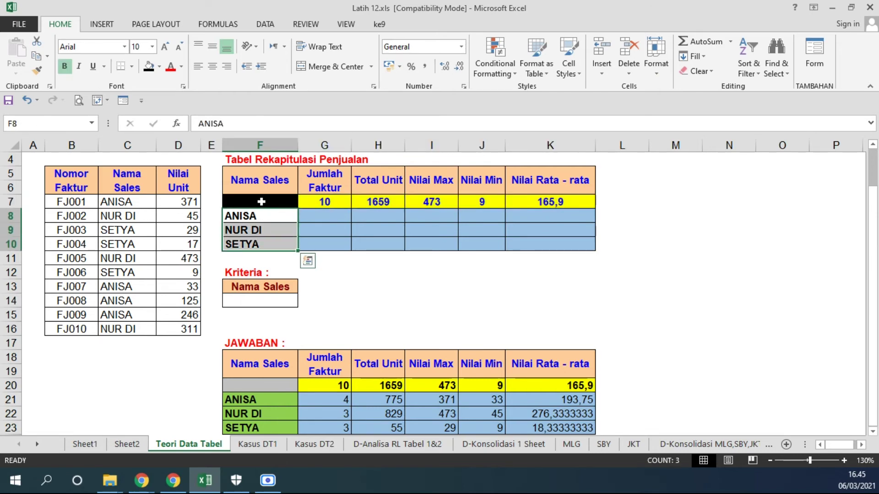
Create a What-If Analysis data table over F7:K10 with the criteria cell F14 as the column input cell and no row input cell.
click(261, 201)
drag(262, 201, 543, 243)
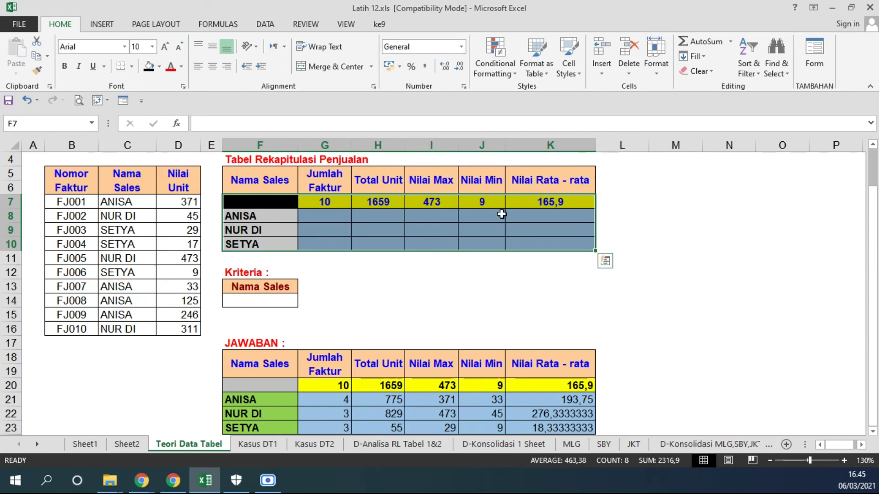
click(267, 24)
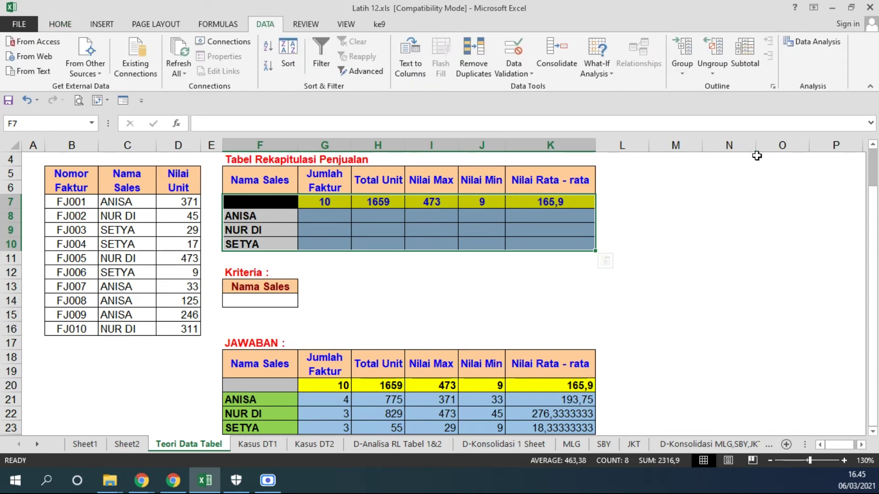
click(610, 70)
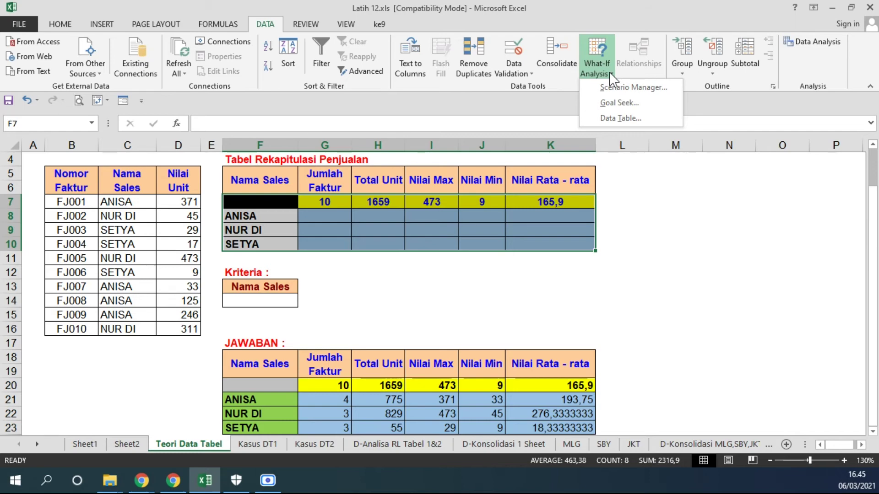
click(615, 117)
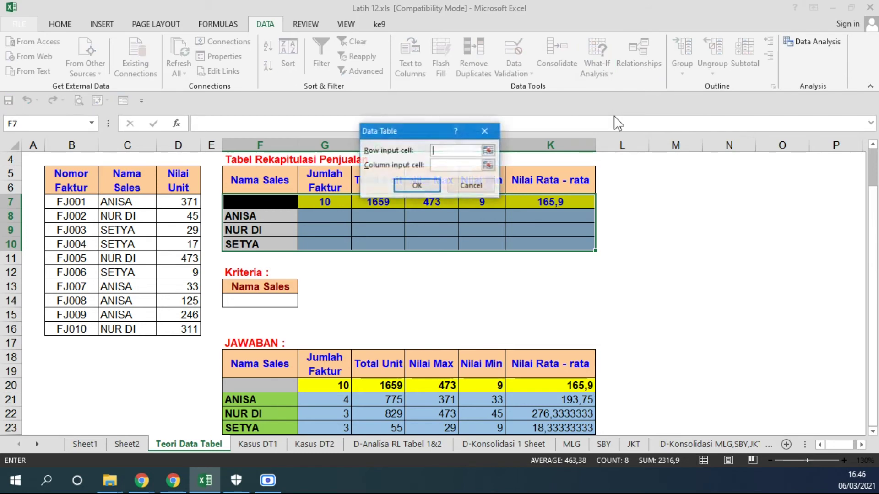
drag(499, 117, 366, 262)
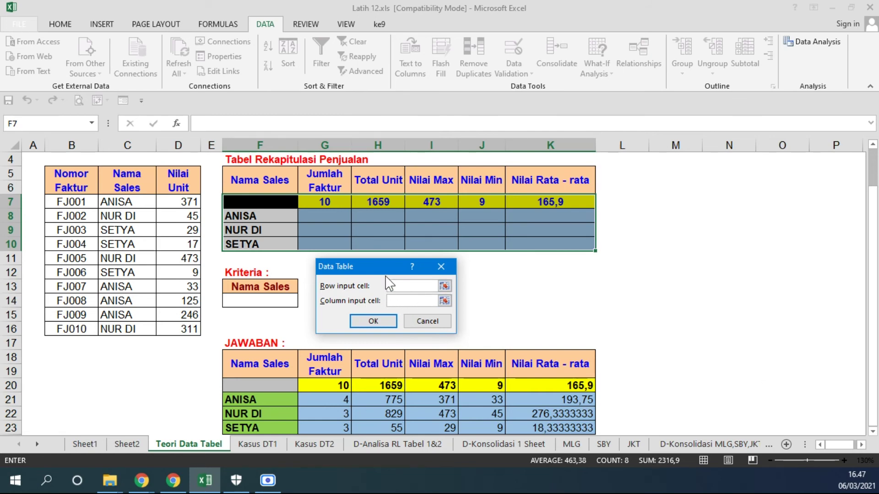
drag(387, 267, 376, 246)
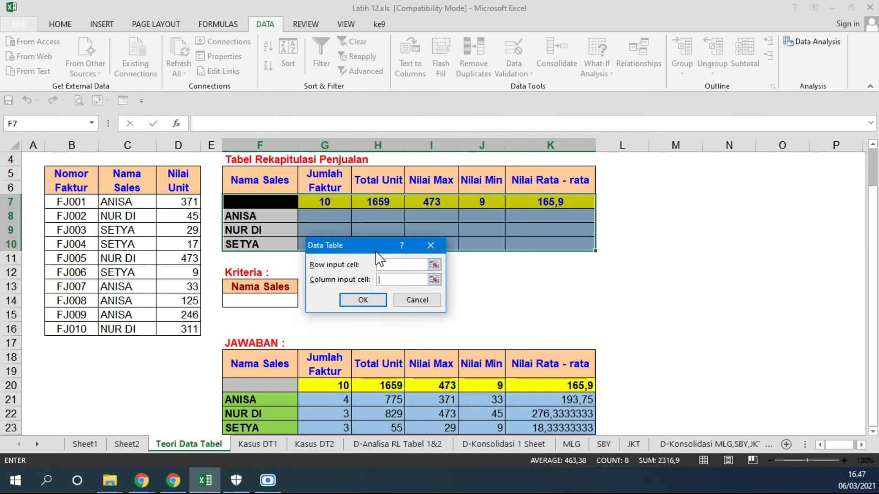
click(252, 301)
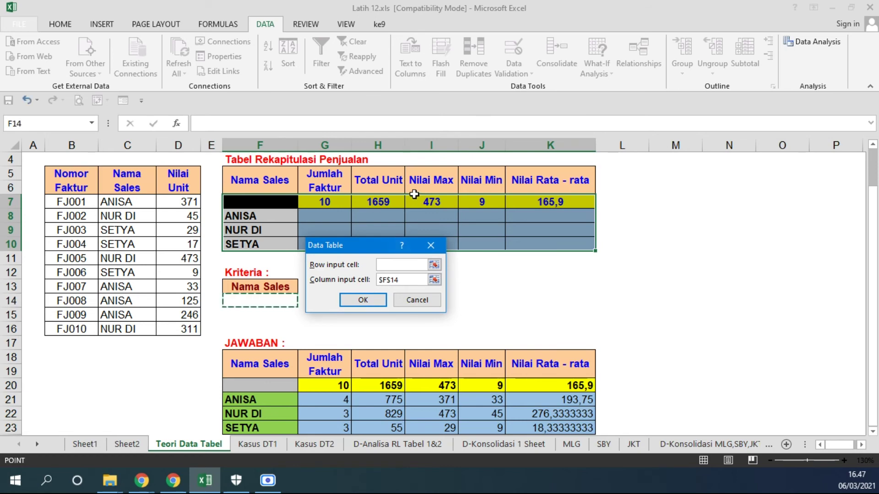
drag(379, 249, 394, 240)
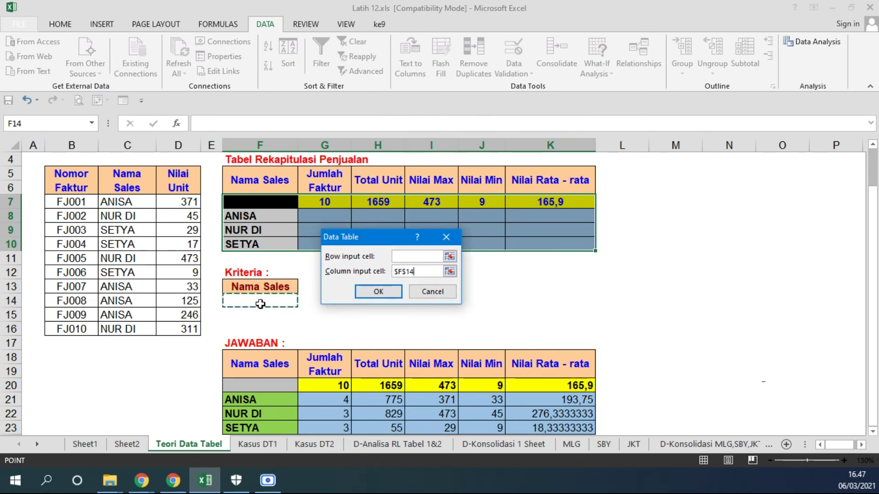
drag(257, 285, 256, 300)
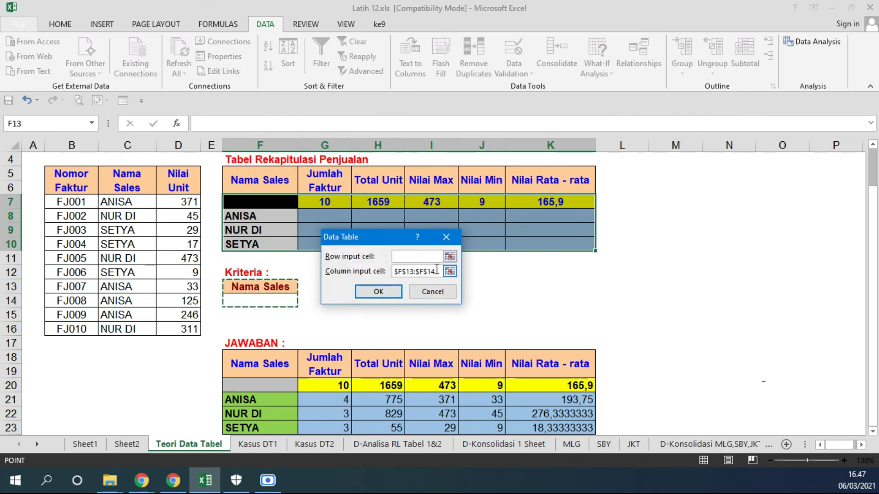
click(256, 300)
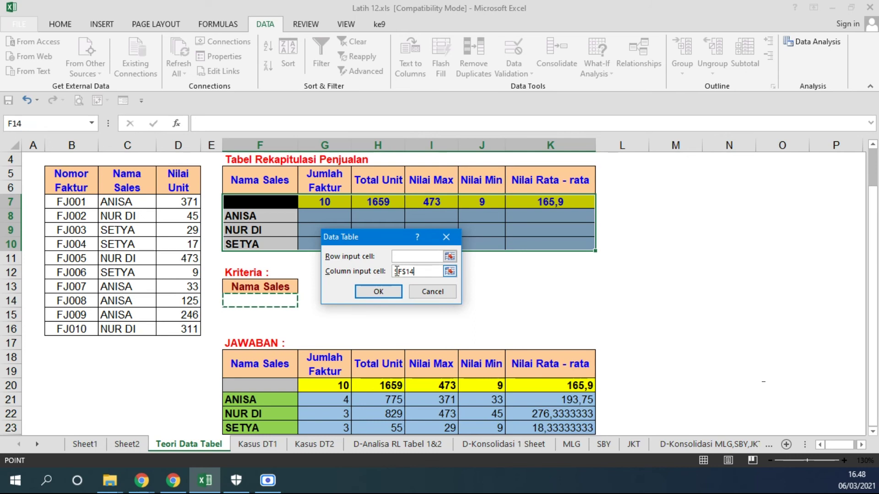
click(378, 291)
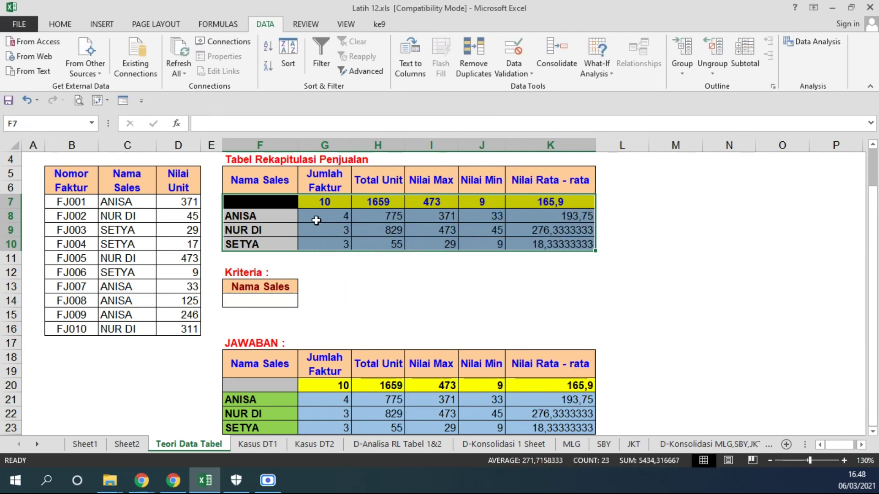
Fill the data table results in G8:K10 with the standard orange colour.
drag(320, 219, 539, 241)
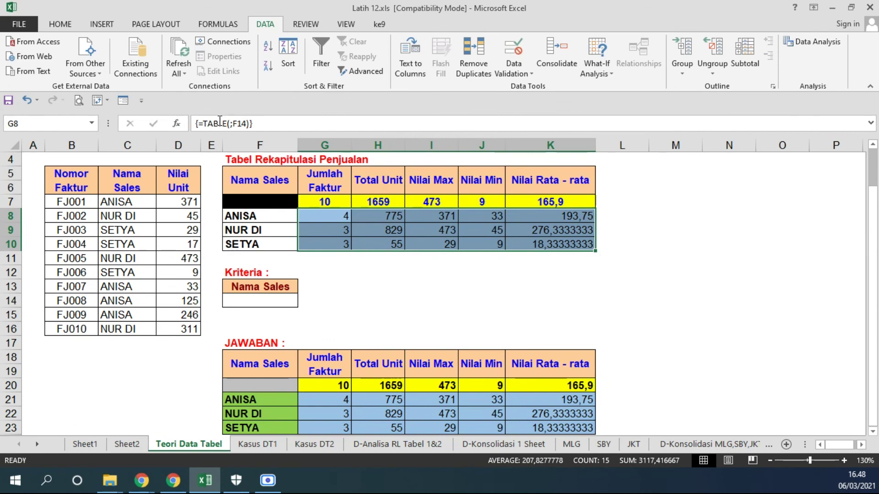
click(60, 24)
click(160, 69)
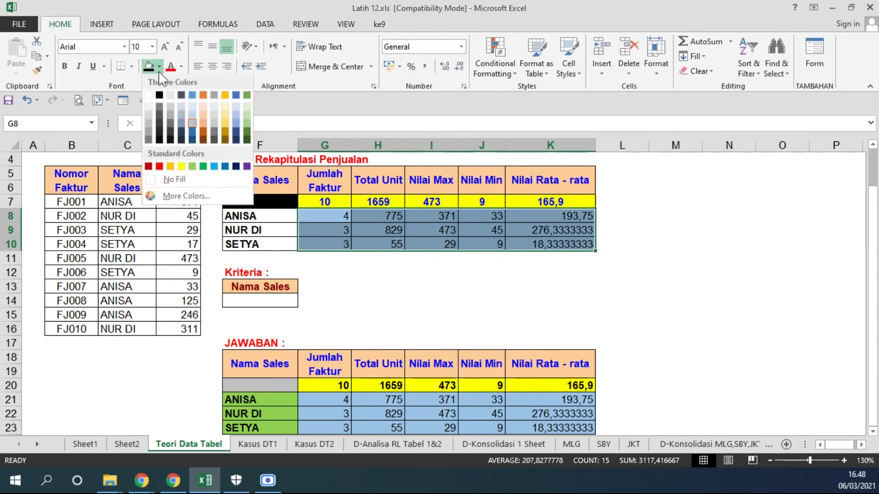
click(170, 167)
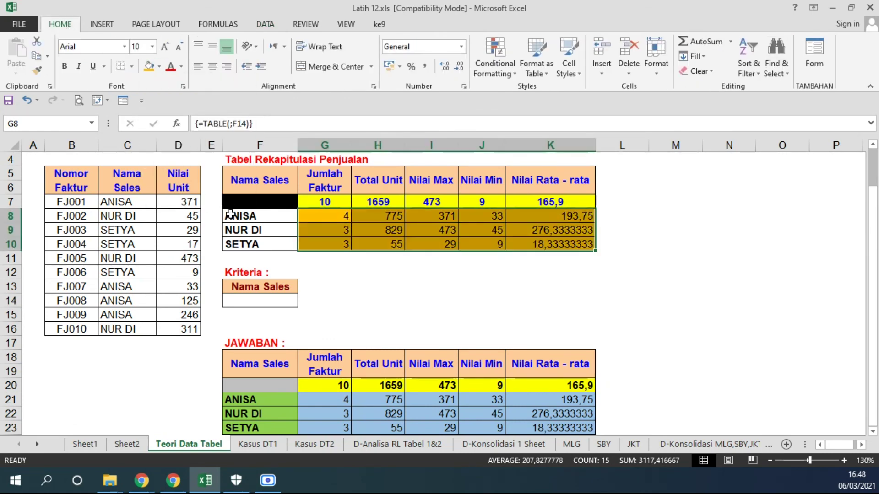
click(431, 315)
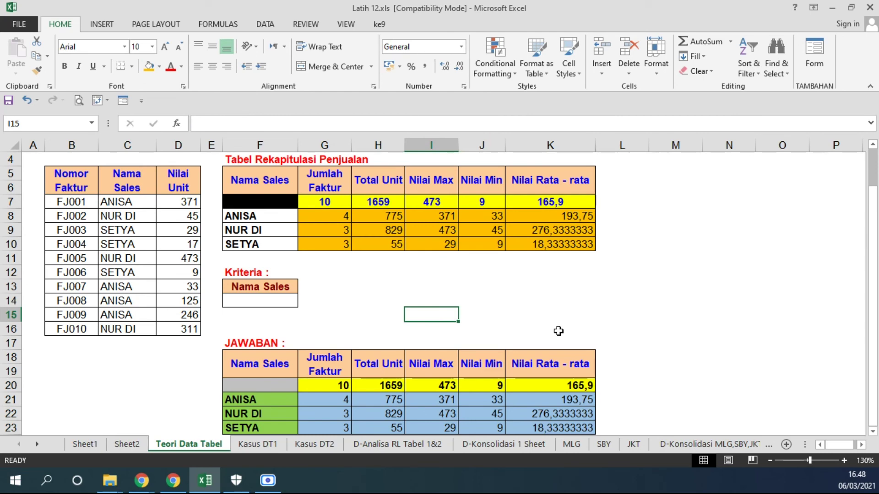
Examine the DCOUNTA formula in G7 and the Jumlah Faktur results for each sales name in G8:G10.
click(332, 204)
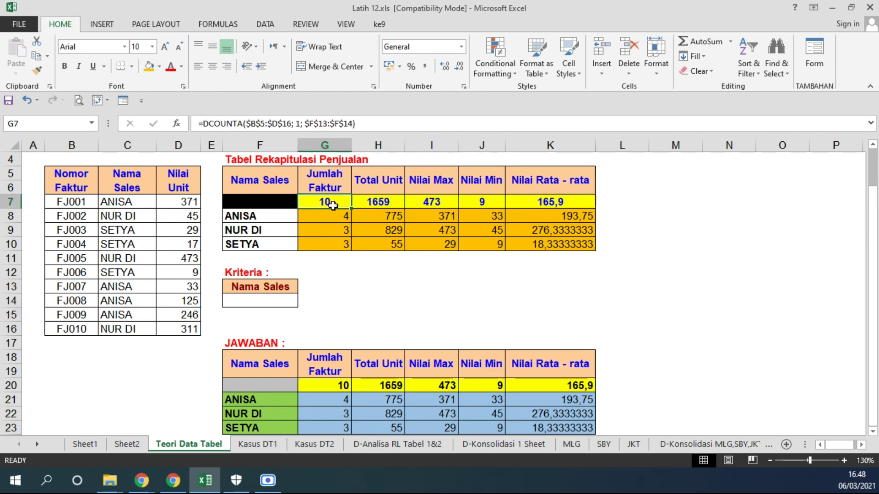
click(274, 220)
click(322, 217)
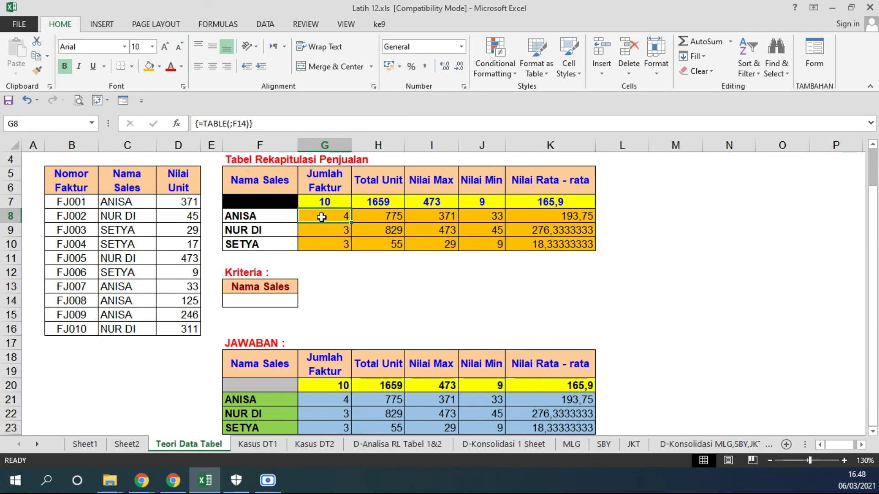
click(270, 230)
click(322, 231)
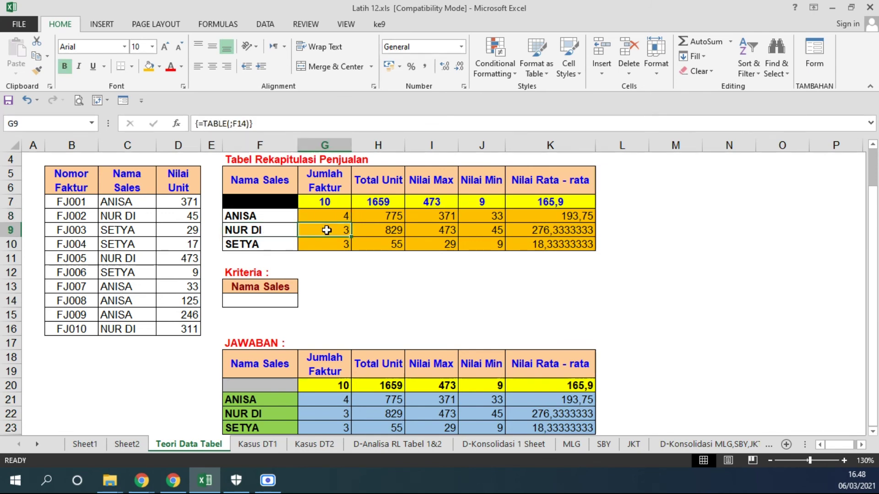
click(253, 242)
click(323, 243)
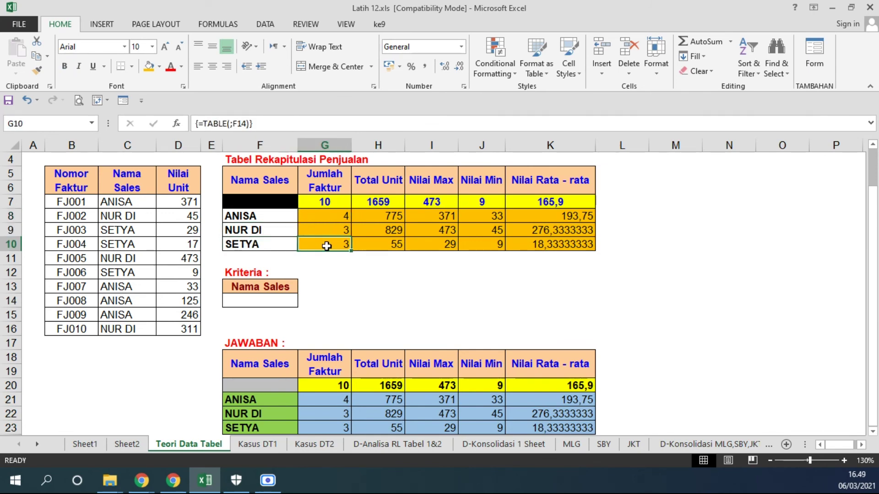
drag(324, 243, 328, 218)
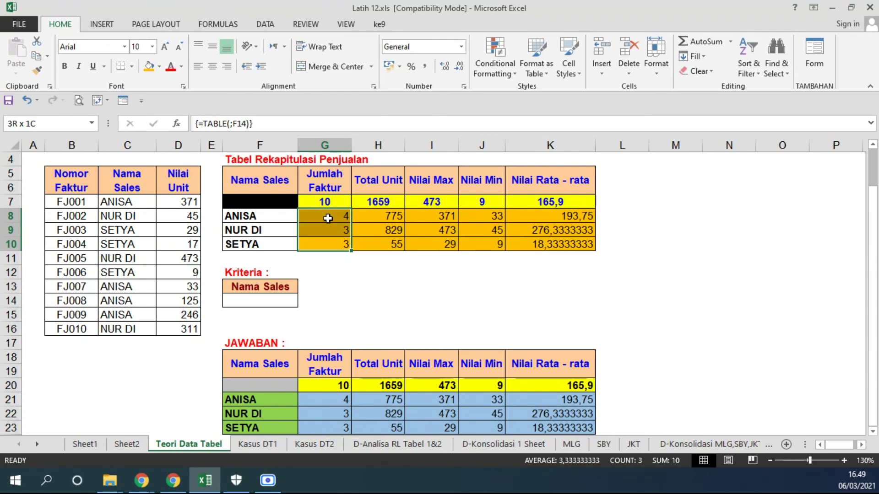
click(324, 200)
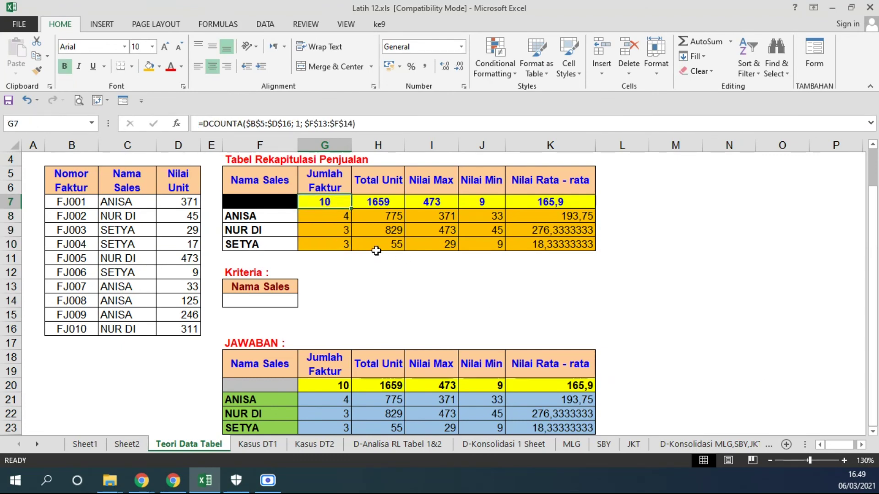
Examine the DSUM formula in H7 and each sales name's Total Unit in H8:H10, comparing the recapitulation with the source list B5:D16.
click(382, 202)
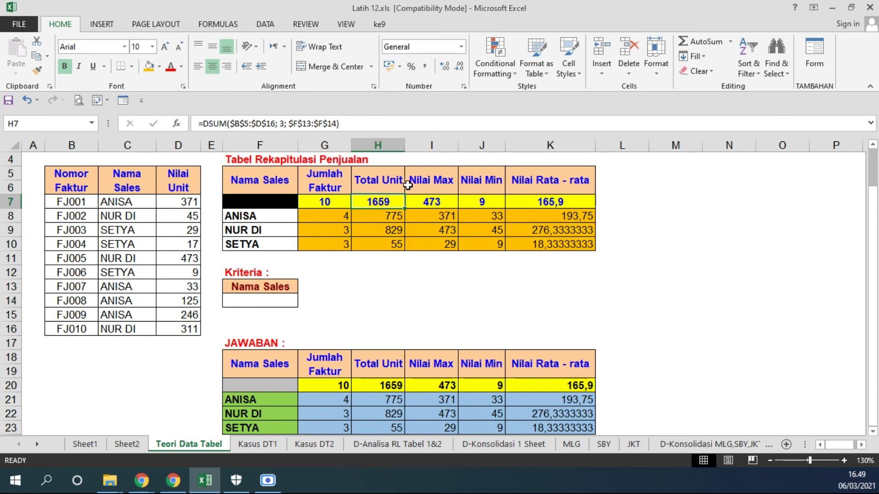
click(259, 217)
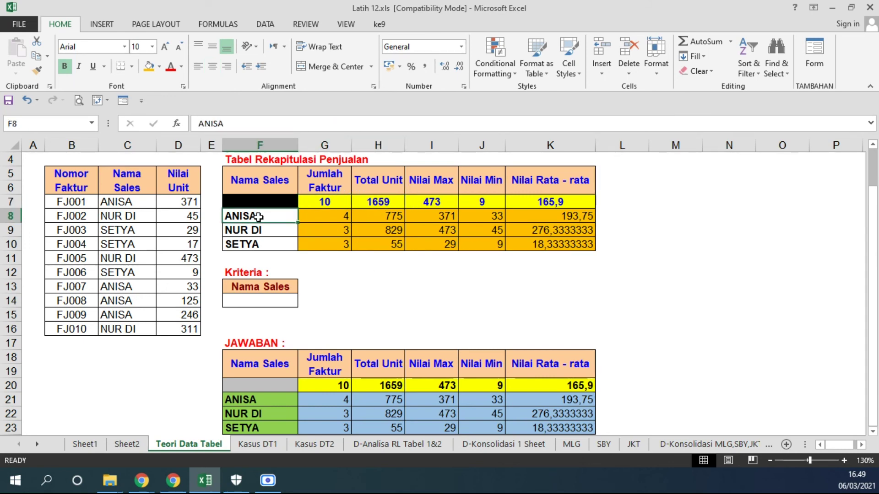
click(380, 217)
click(289, 226)
click(384, 229)
click(280, 239)
click(395, 247)
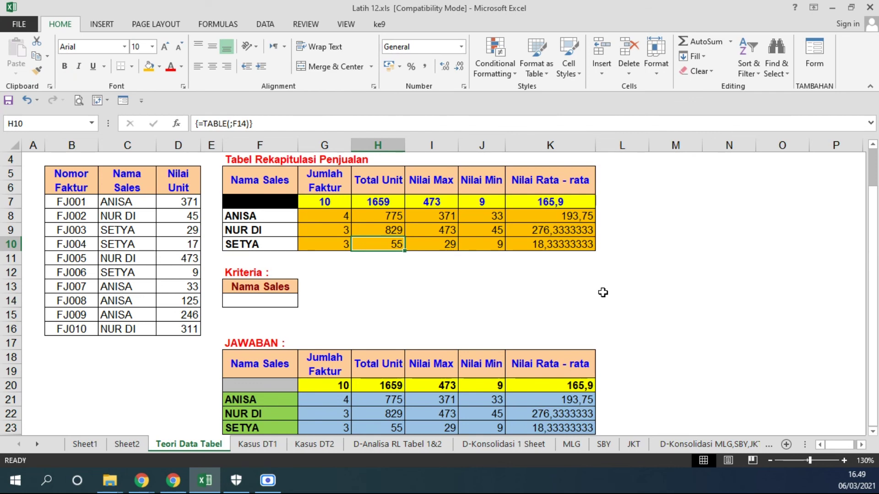
drag(72, 183, 164, 330)
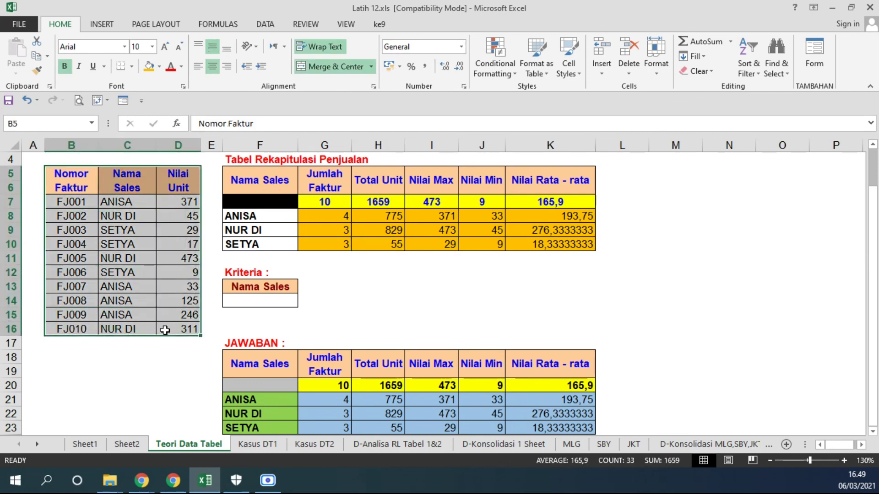
drag(249, 215, 553, 245)
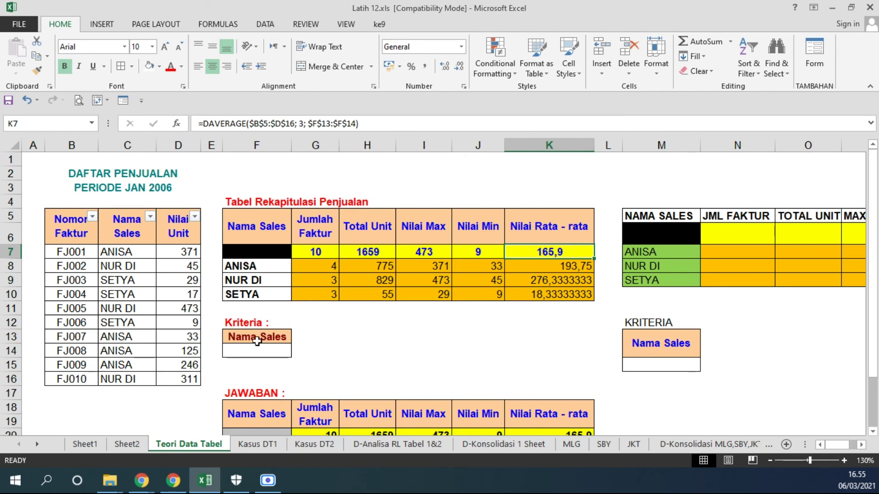
Enter the sales name from F8 in criteria cell F14 and compare the totals in G7:K7 with that salesperson's row G8:K8.
click(256, 351)
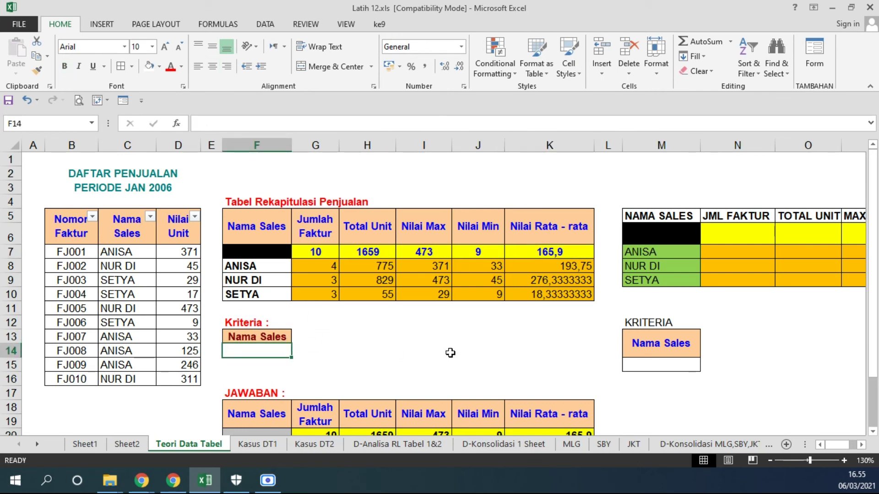
text(ANISA)
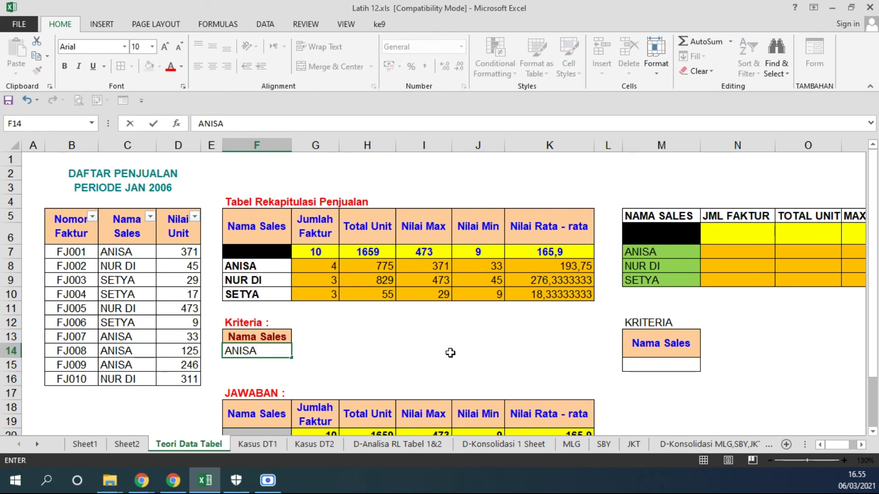
key(Return)
click(309, 252)
drag(365, 252, 543, 251)
click(274, 265)
drag(310, 269, 566, 270)
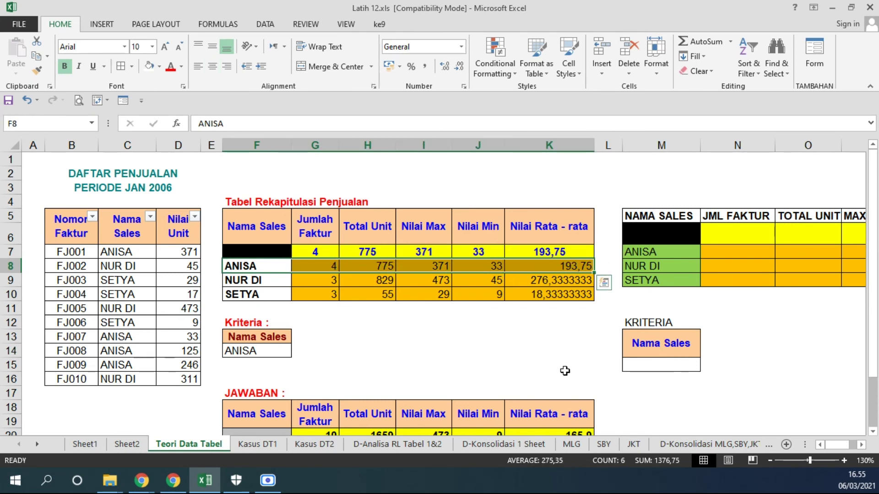
Clear the sales name from criteria cell F14 and check the totals in G7:K7 against the per-sales rows F8:K10.
double_click(264, 351)
double_click(264, 351)
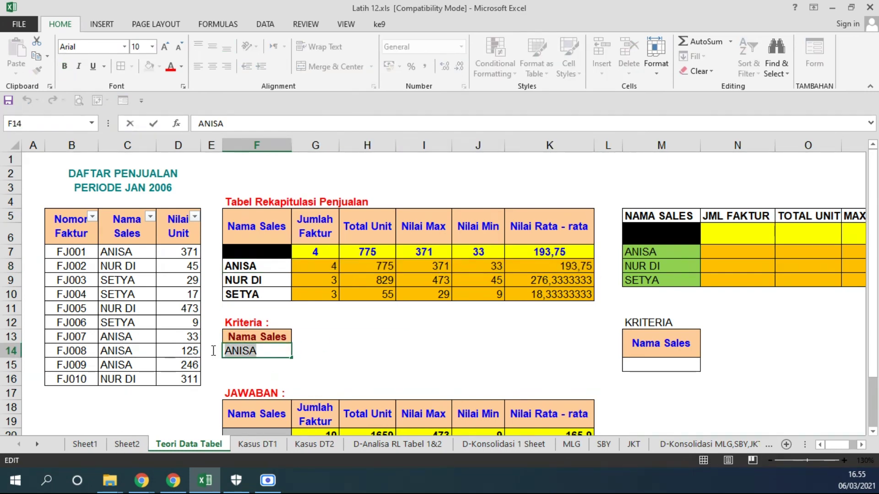
key(BackSpace)
click(426, 370)
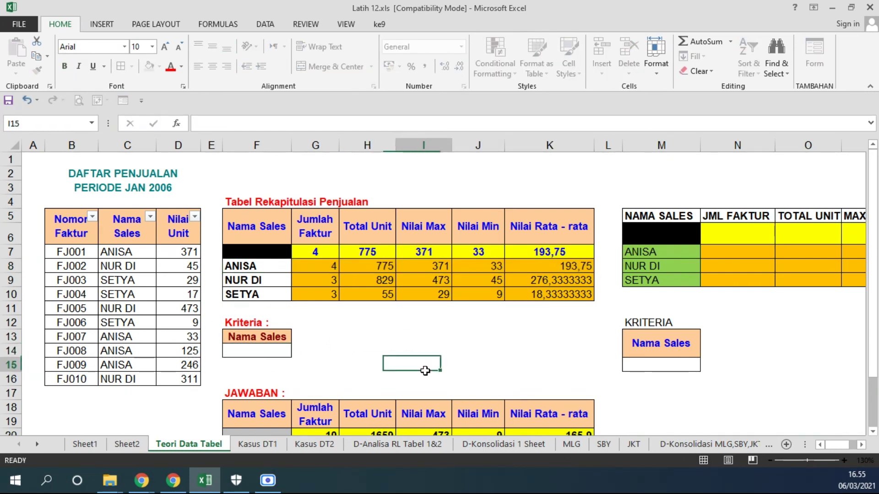
drag(321, 252, 557, 251)
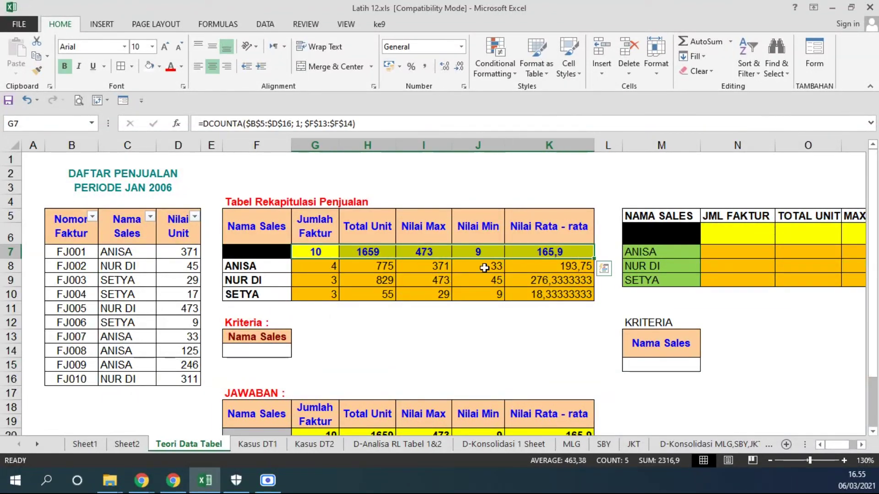
drag(254, 268, 565, 292)
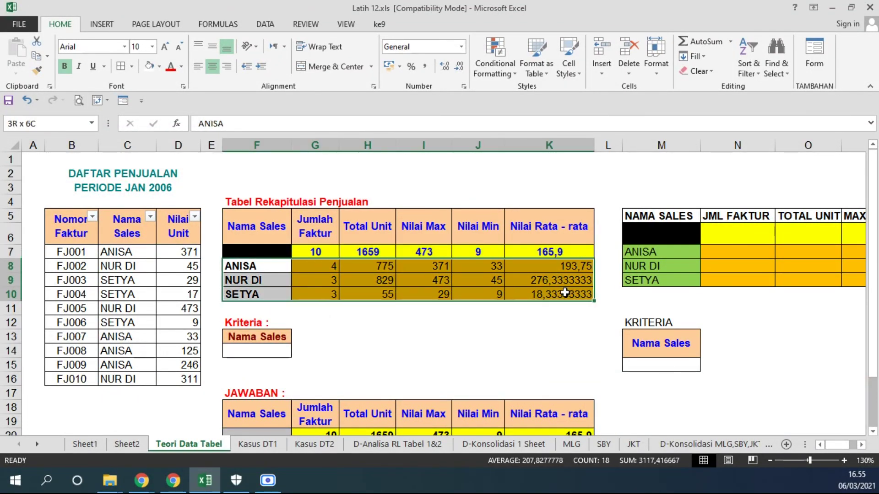
Enter the sales name from F10 in criteria cell F14 and compare the totals in G7:K7 with row G10:K10.
click(478, 336)
click(267, 352)
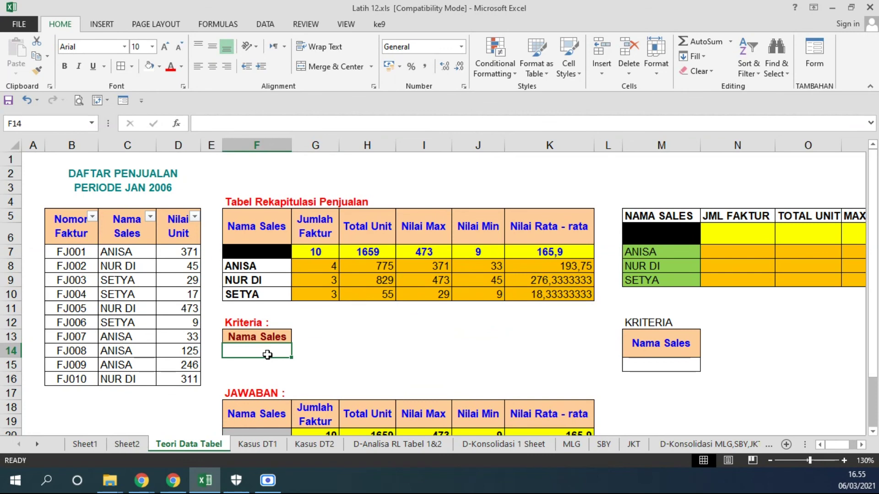
text(SETYA)
key(Return)
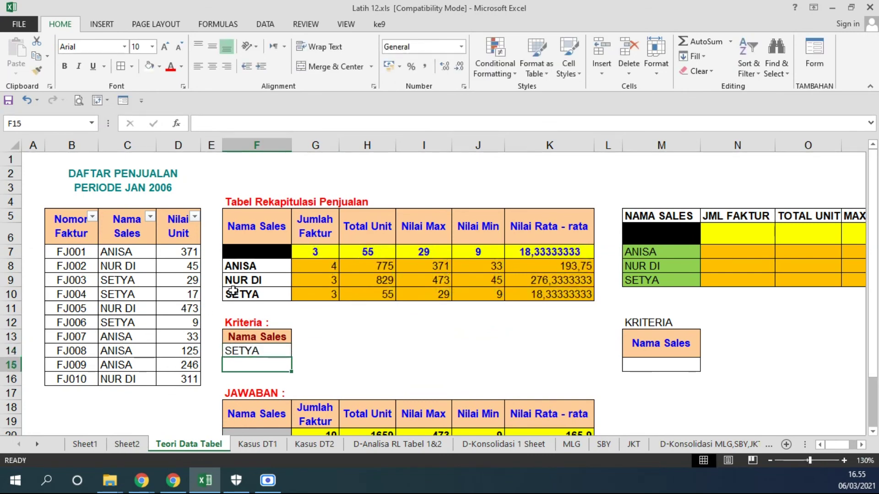
click(234, 290)
drag(313, 297, 585, 294)
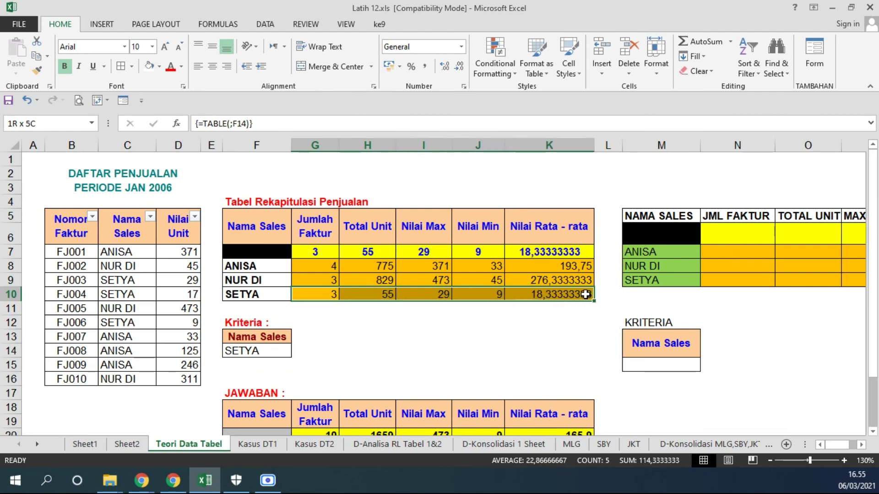
drag(315, 252, 544, 252)
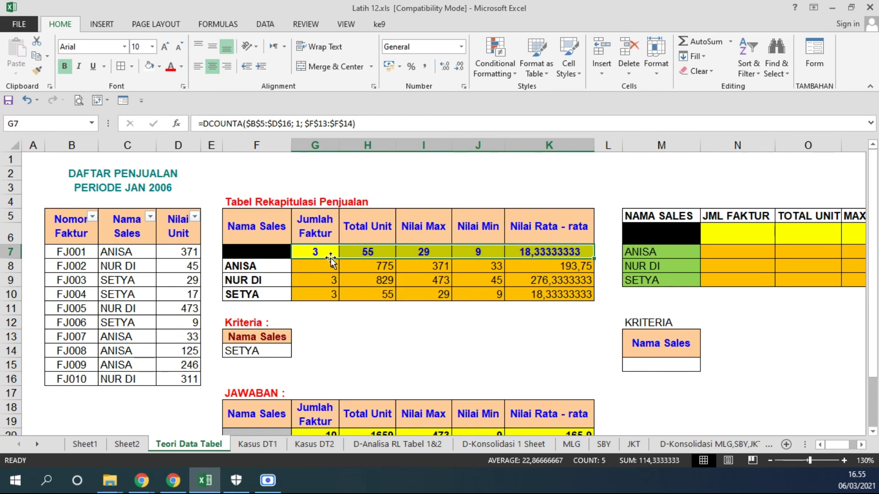
drag(244, 266, 247, 451)
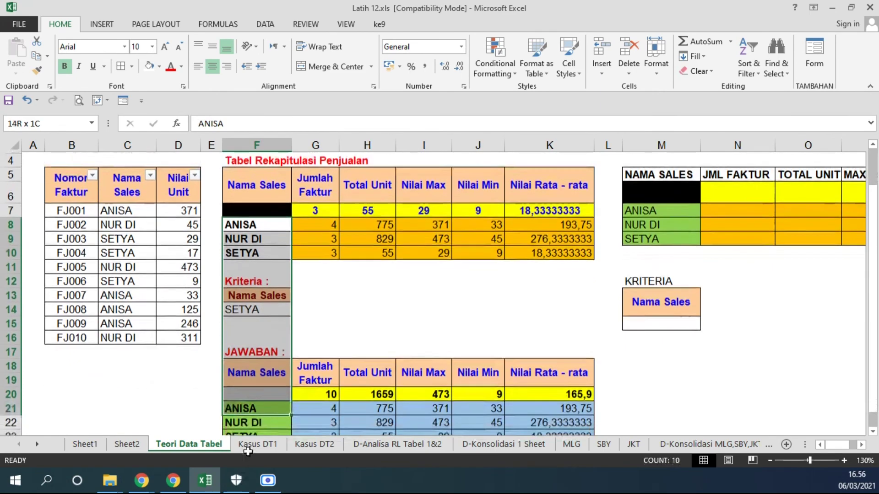
scroll(362, 338, up, 2)
click(365, 361)
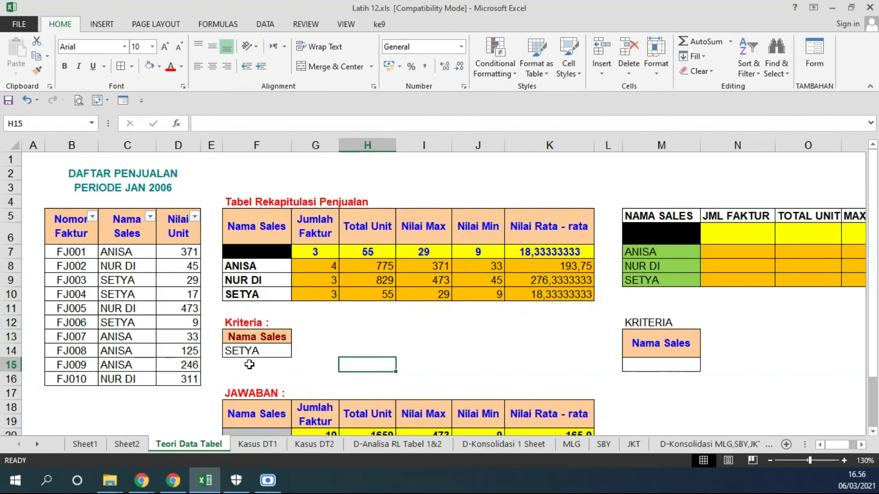
click(247, 266)
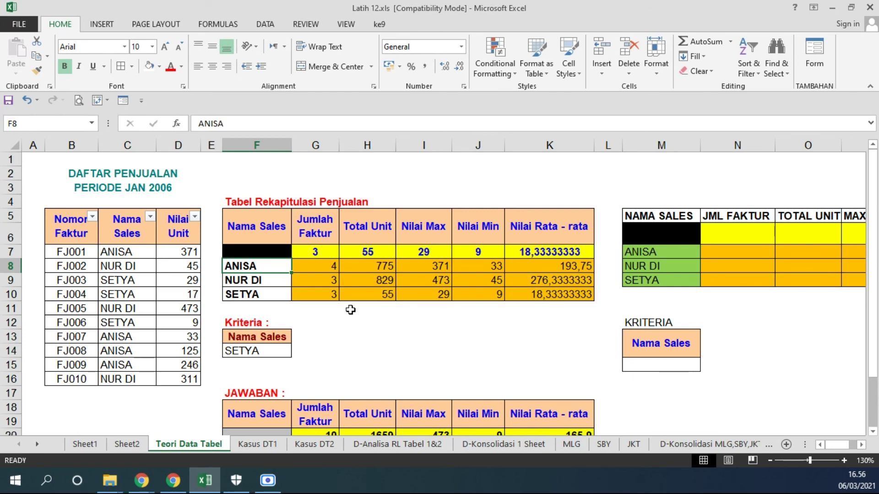
scroll(301, 265, down, 2)
scroll(305, 275, up, 2)
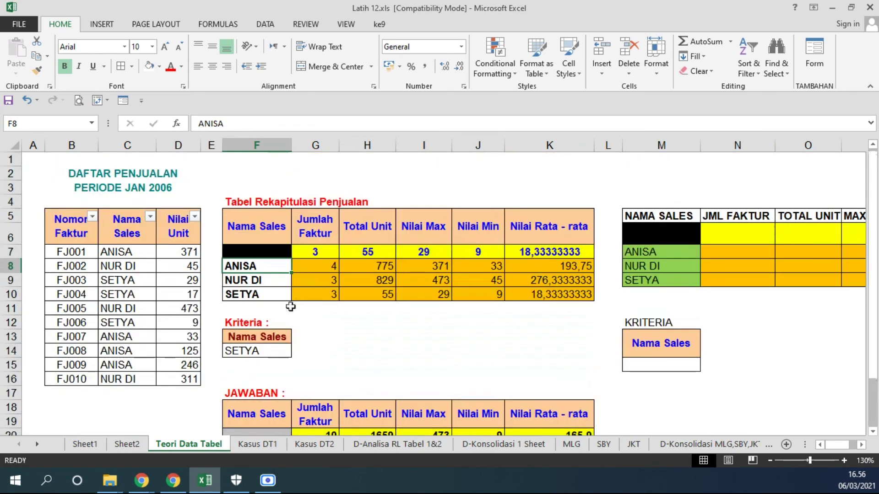
Empty criteria cell F14 and review the overall totals for all sales in G7:K7.
click(255, 354)
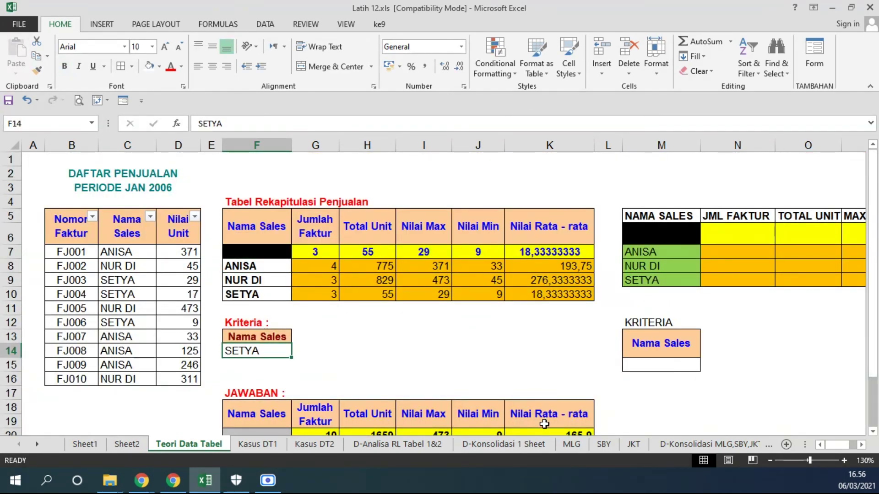
key(Delete)
drag(314, 253, 534, 259)
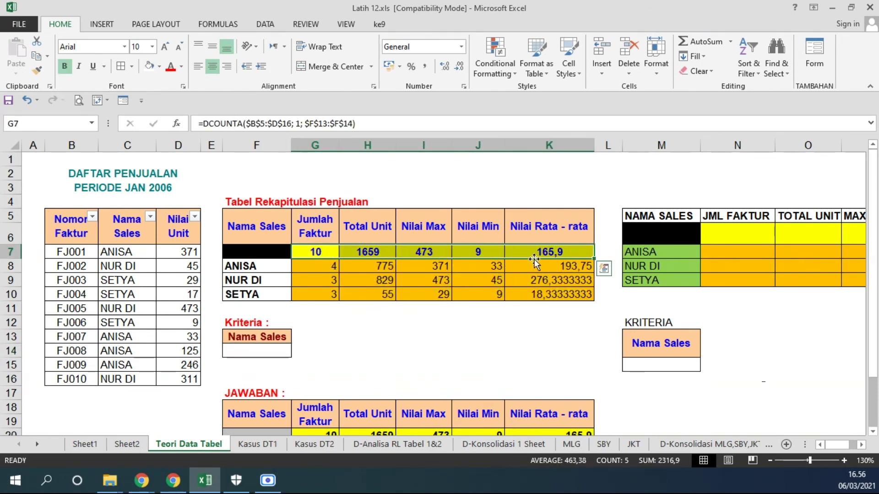